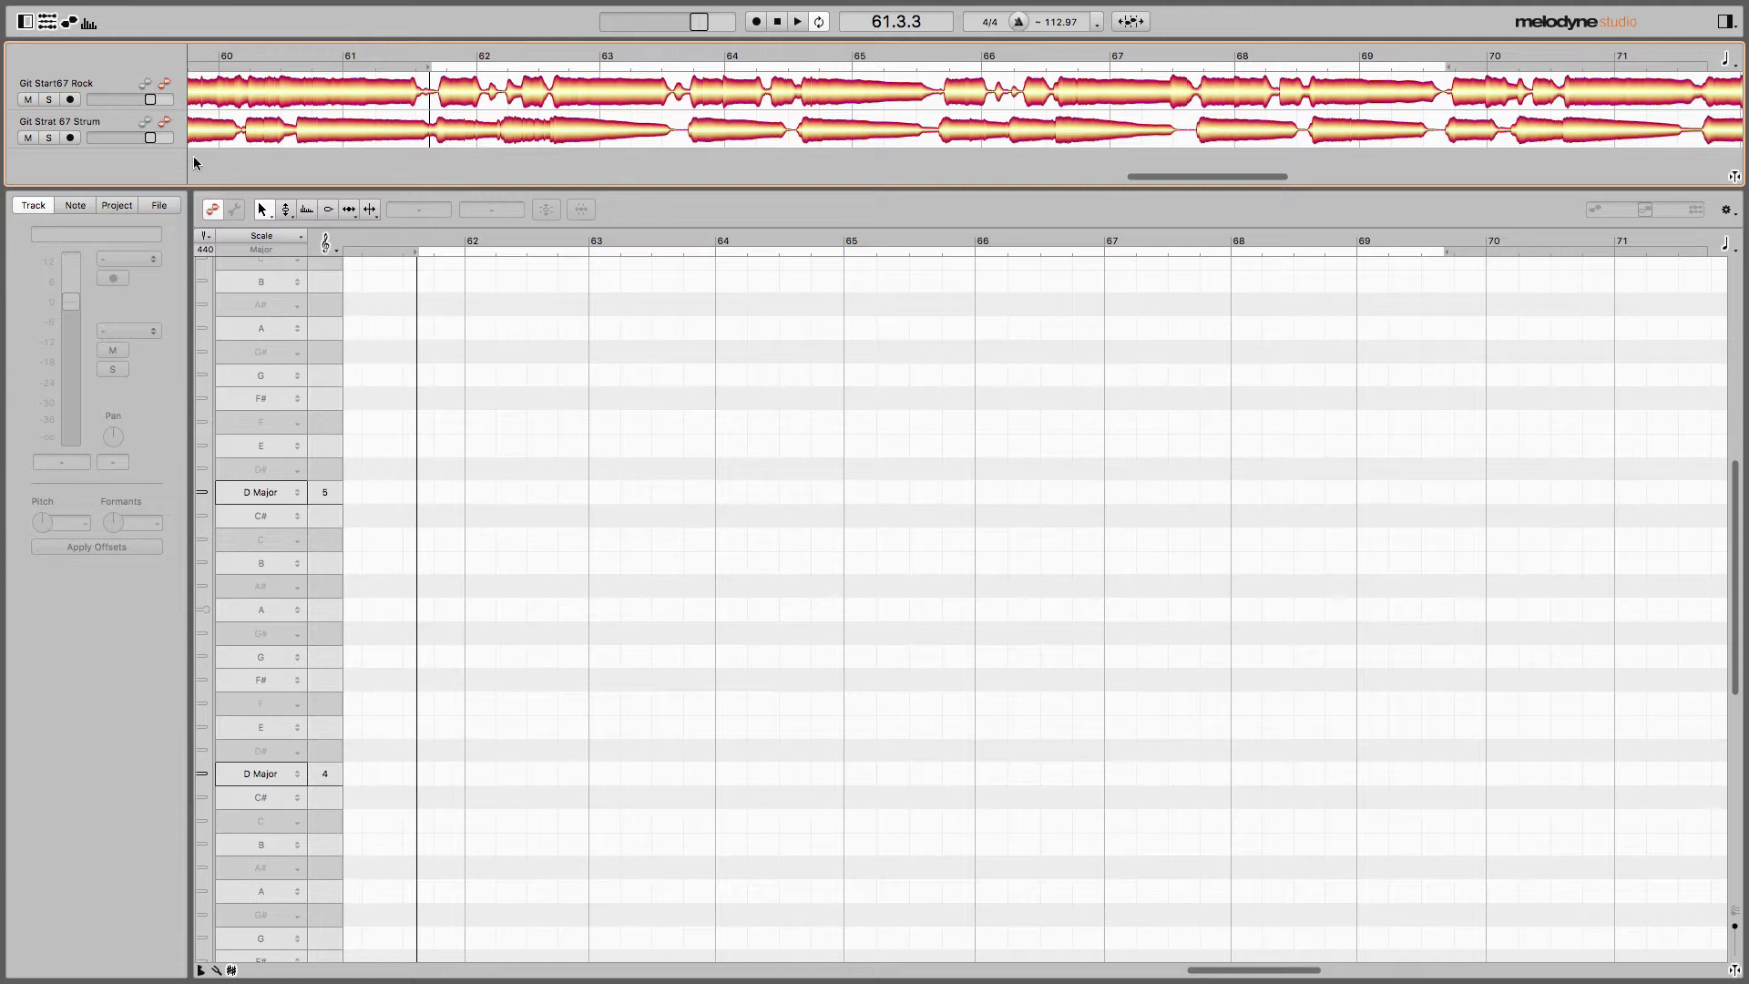
Pan the Rock guitar right and the Strum guitar left to -54, then audition the mix.
click(100, 87)
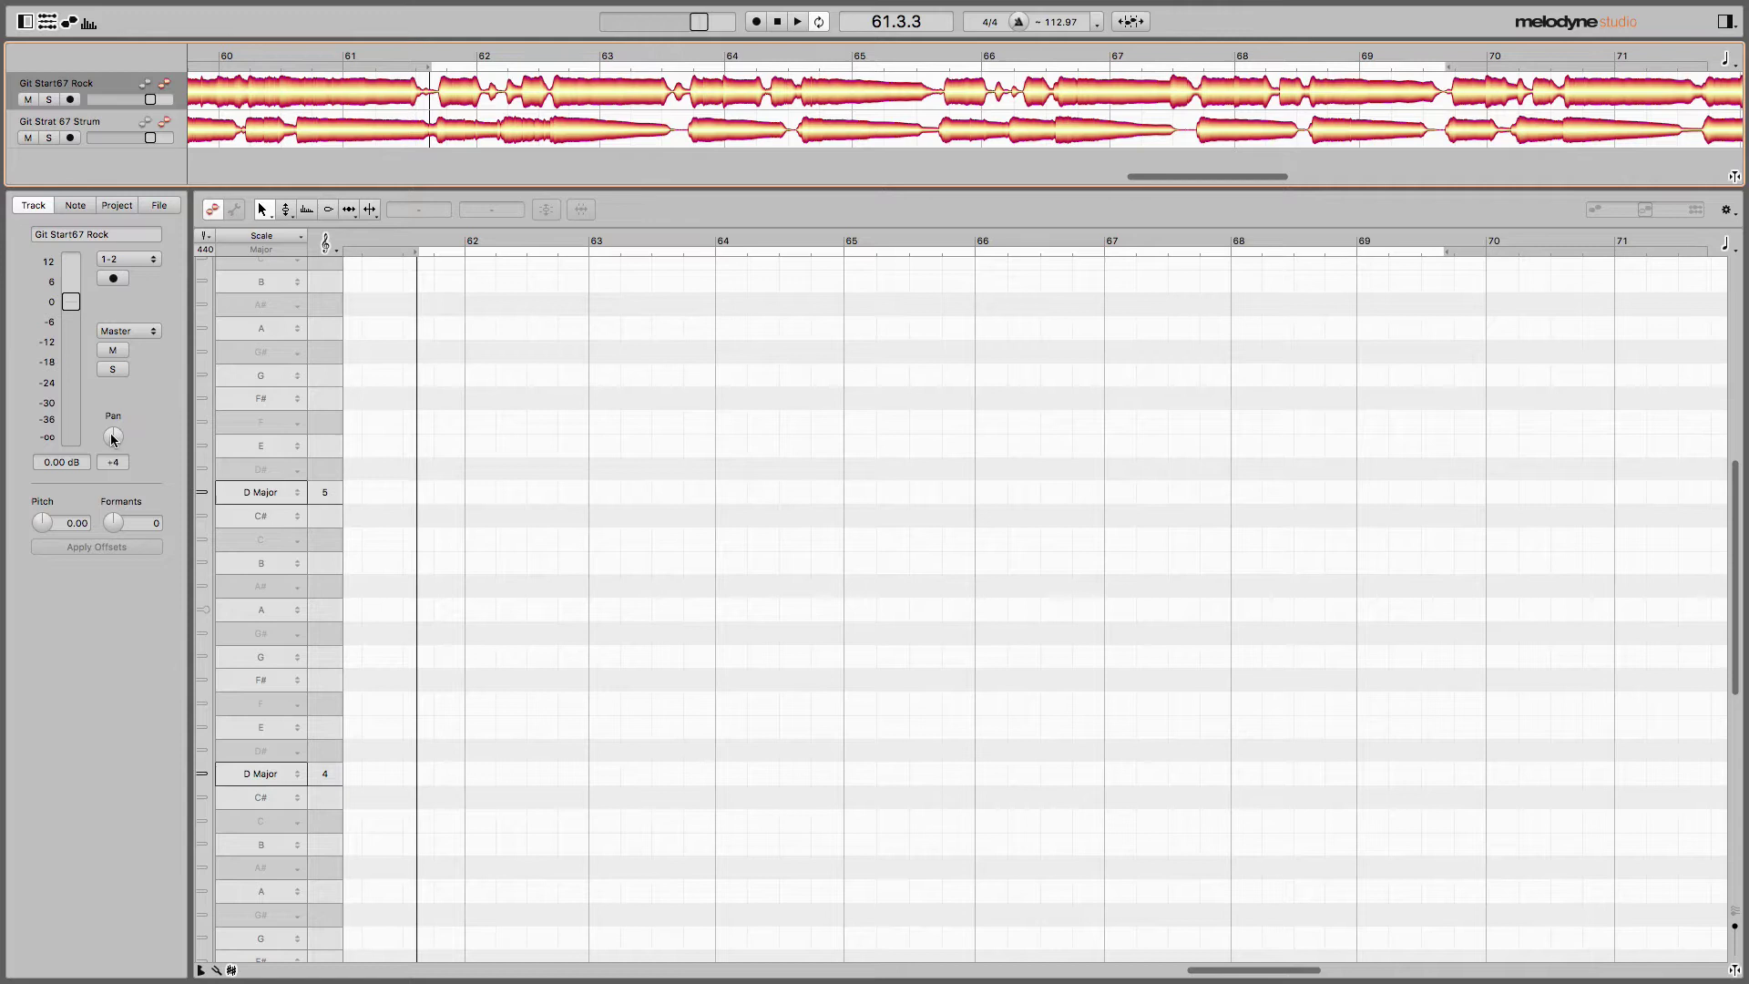
drag(112, 439, 113, 430)
click(94, 127)
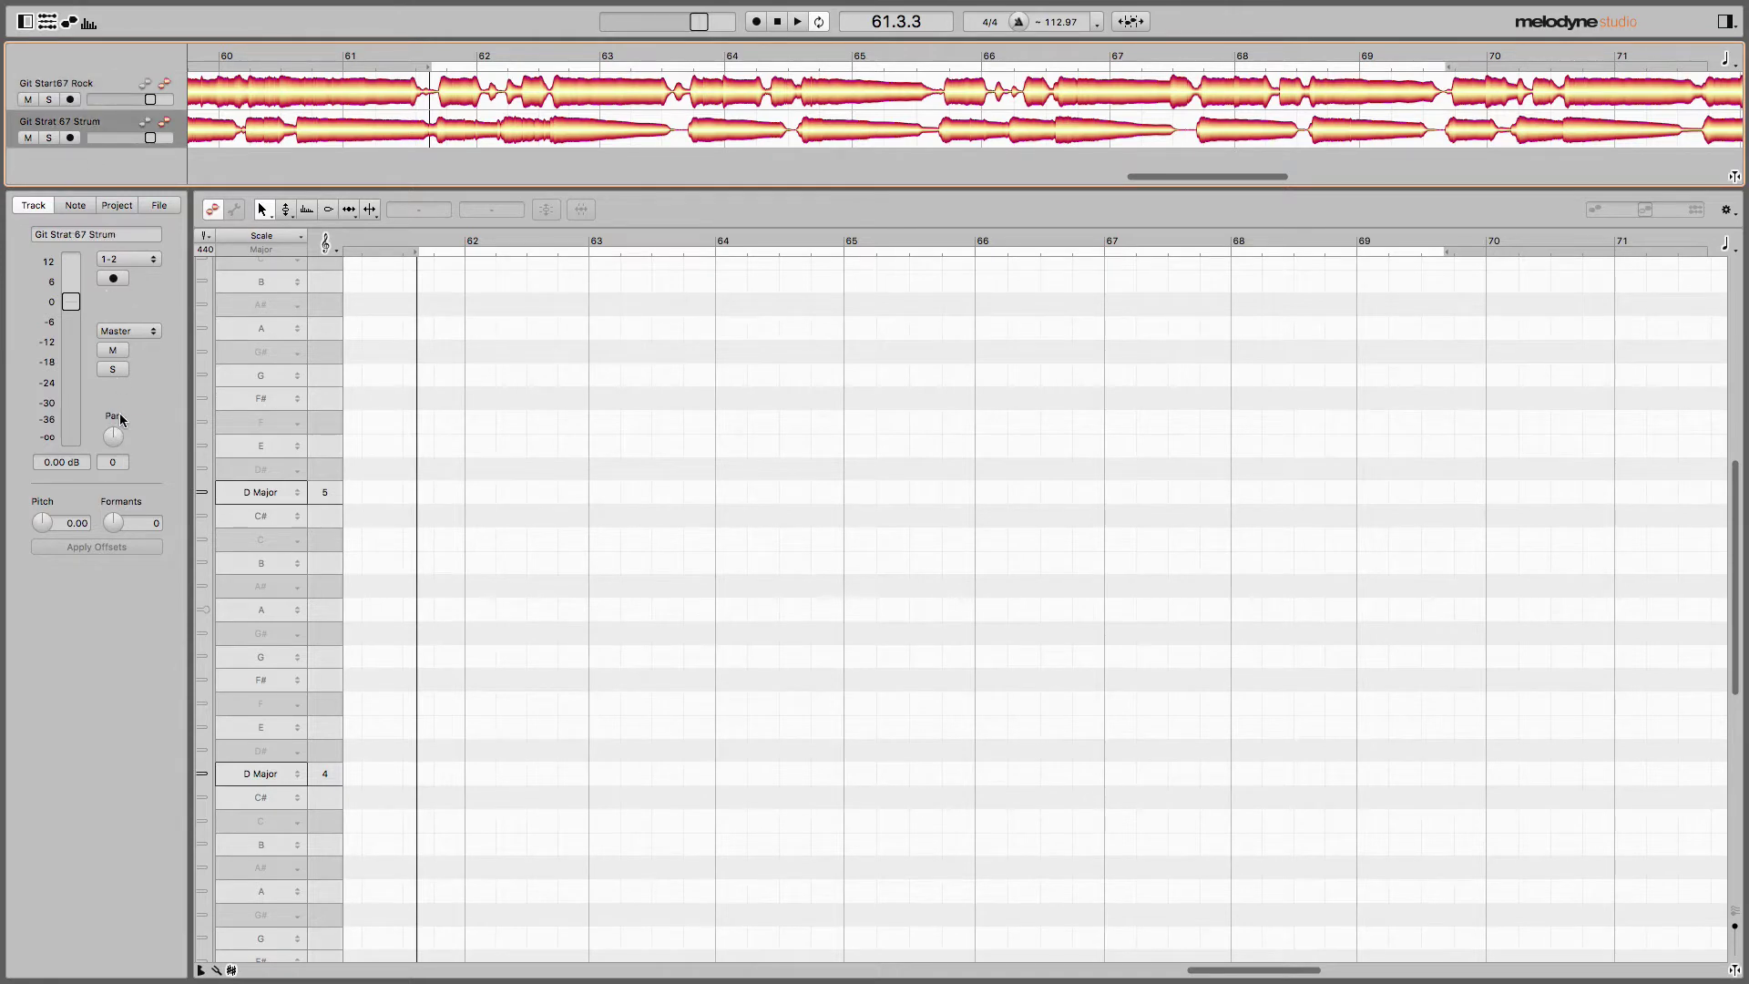
drag(116, 432, 121, 463)
click(429, 50)
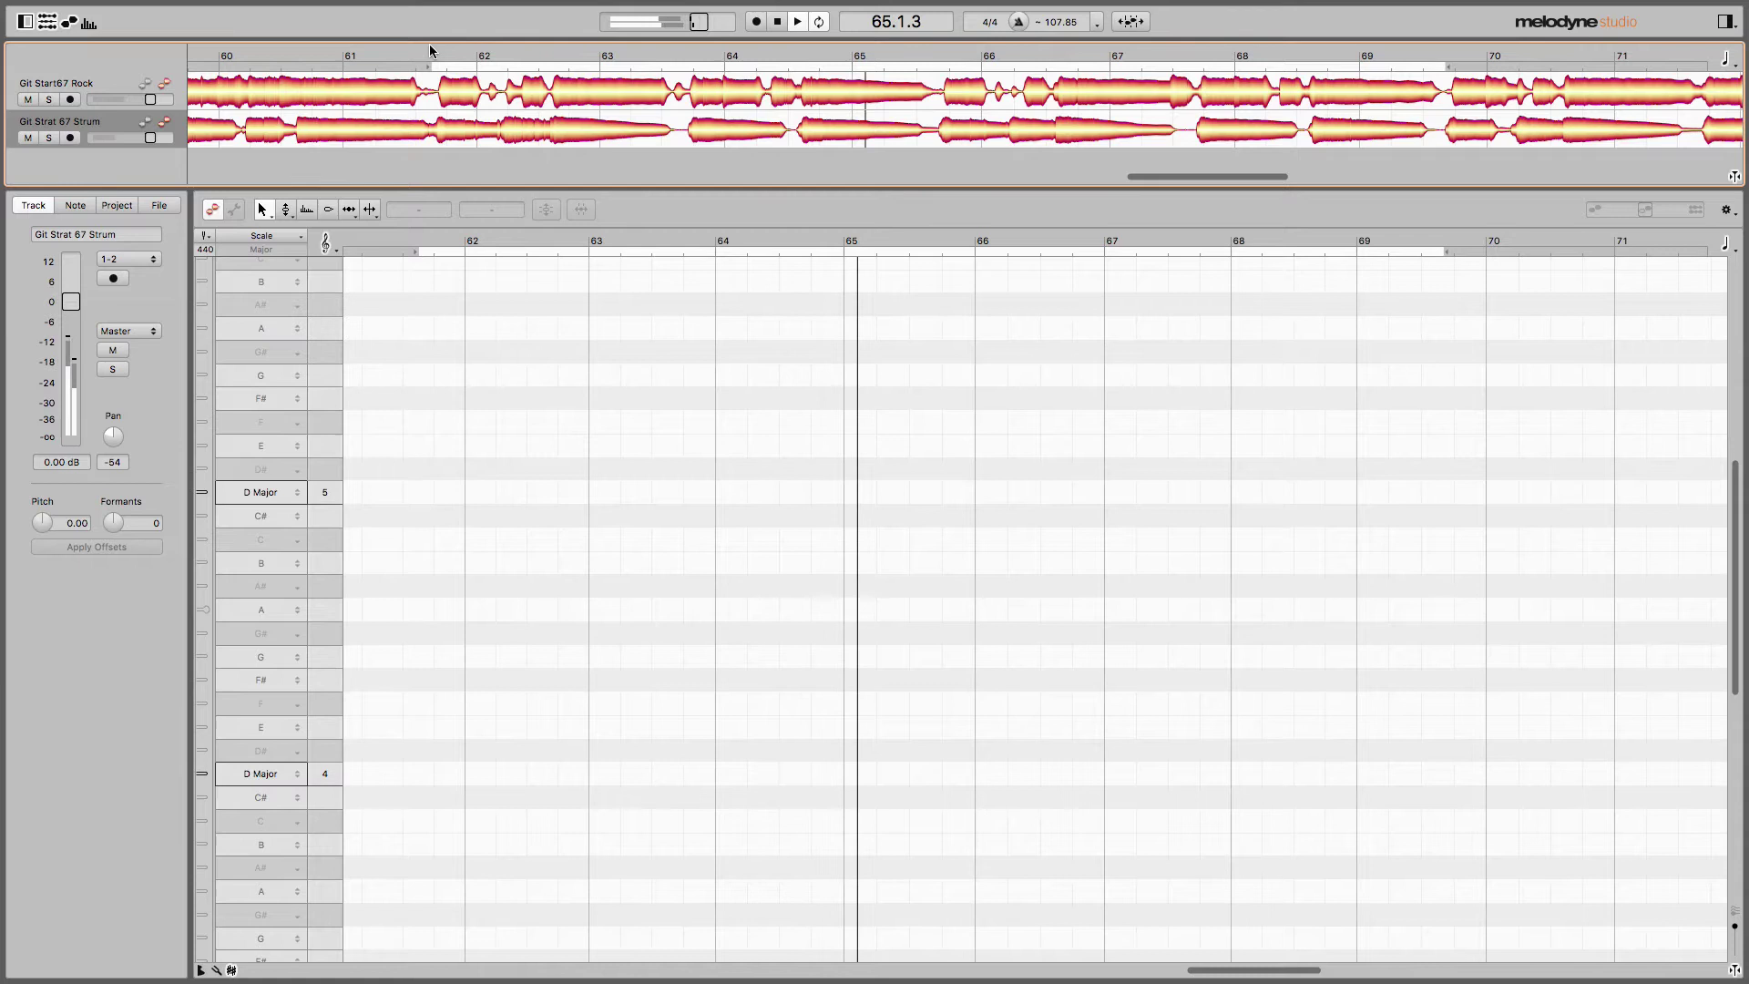
key(space)
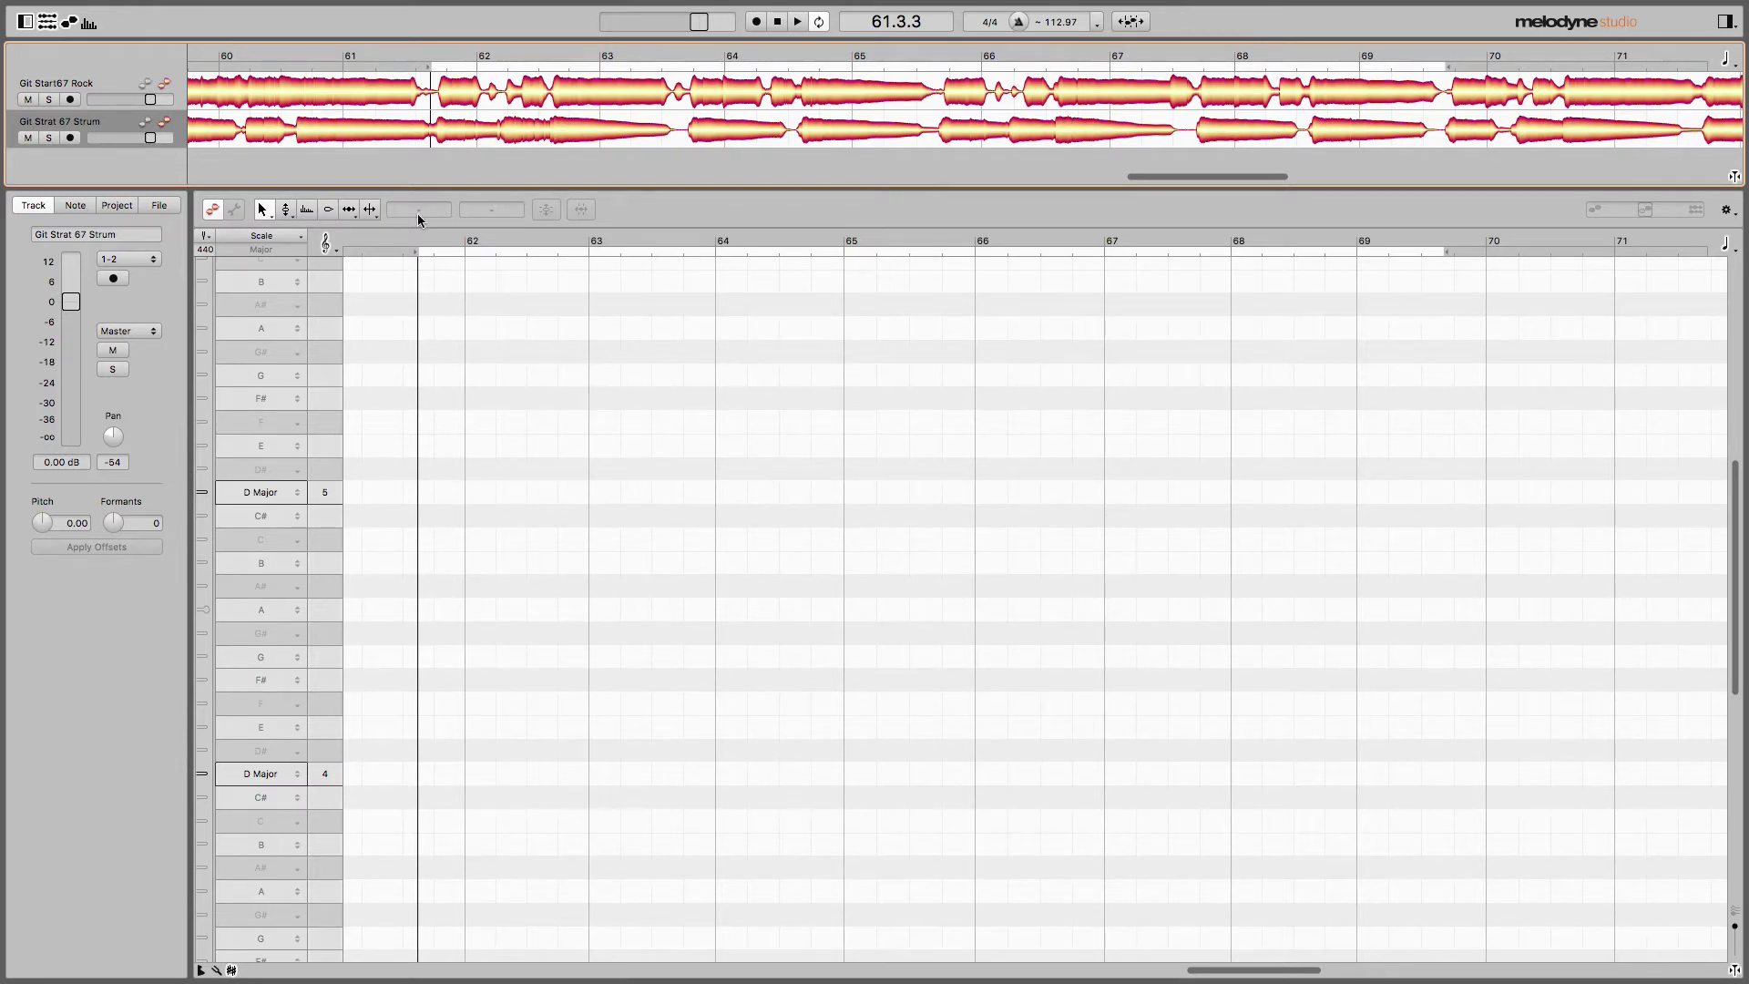
Select Rock note groups near bars 63–66, then show Strum and Rock notes together.
click(165, 84)
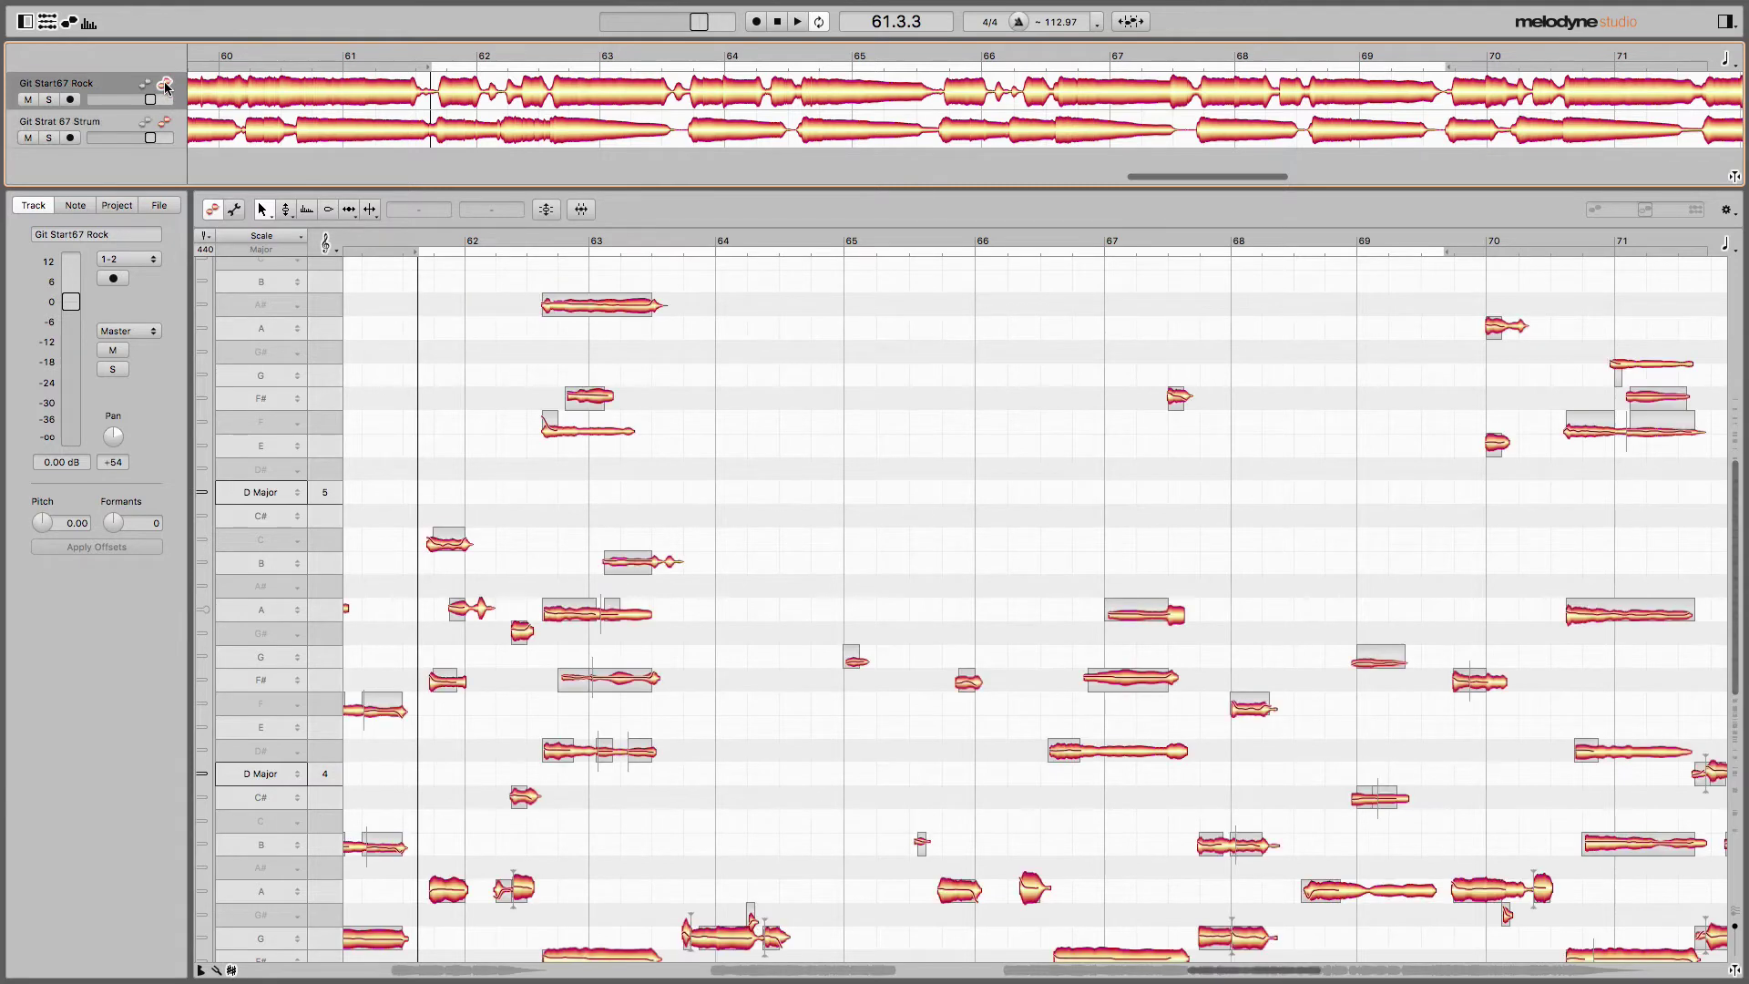
drag(1732, 564, 1744, 628)
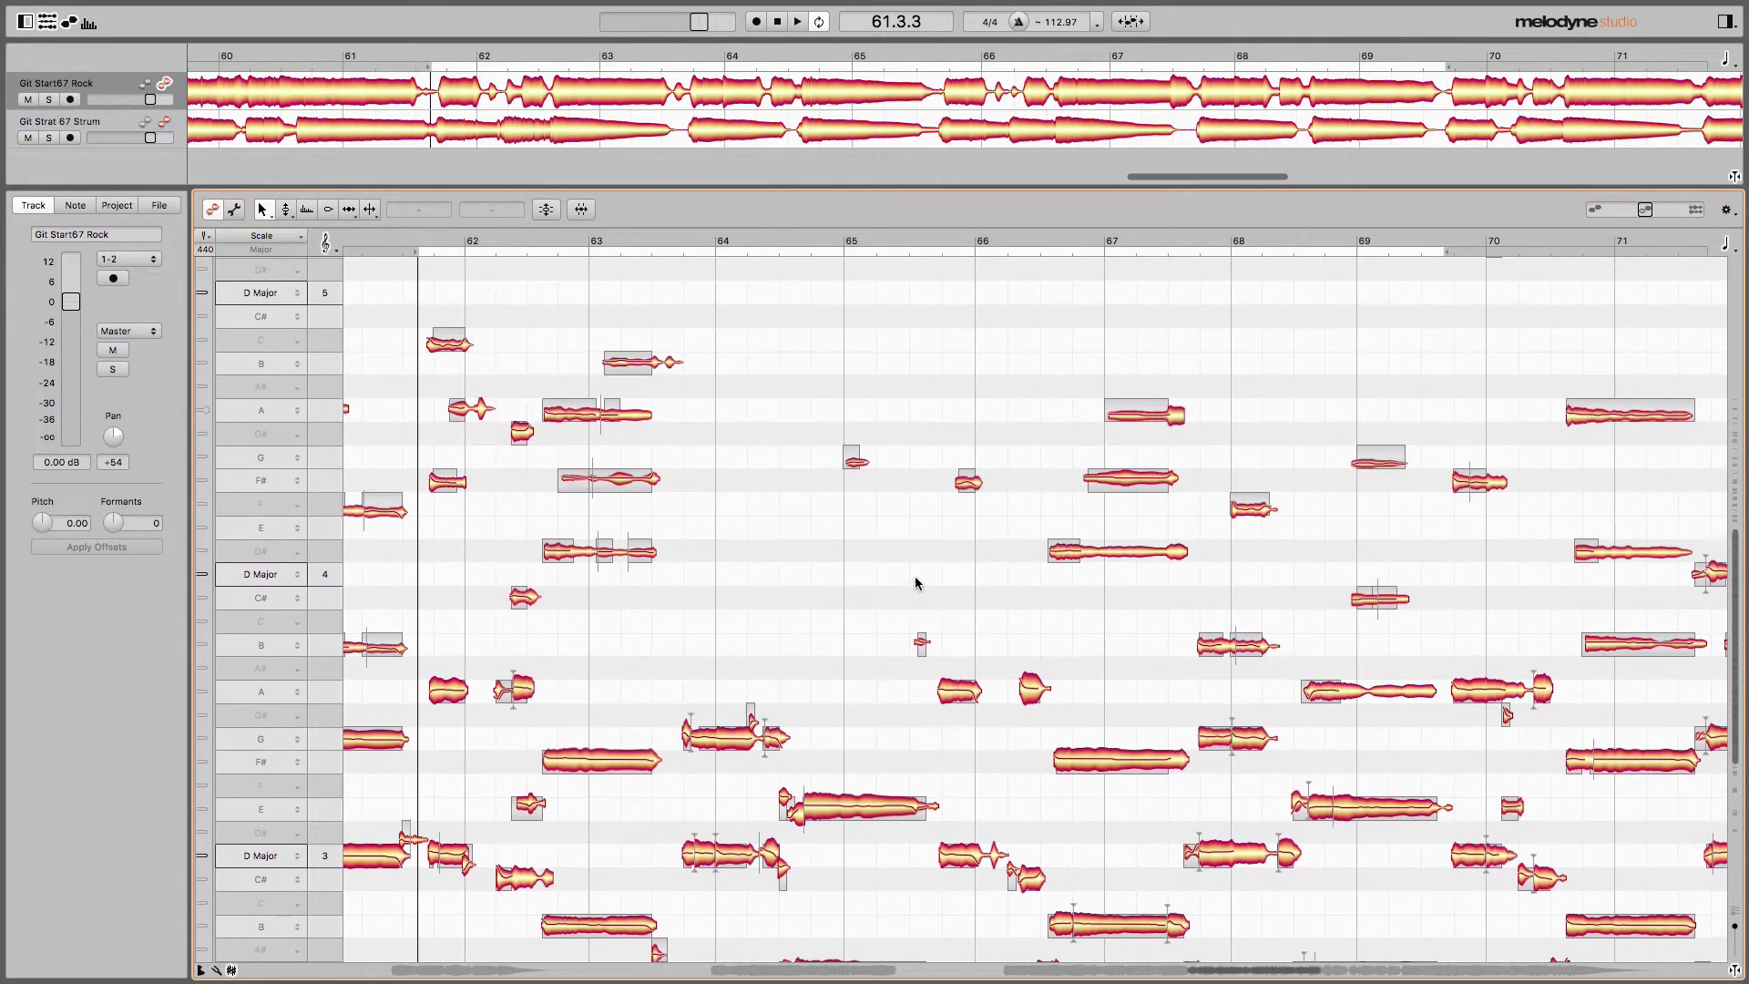
drag(705, 322, 574, 569)
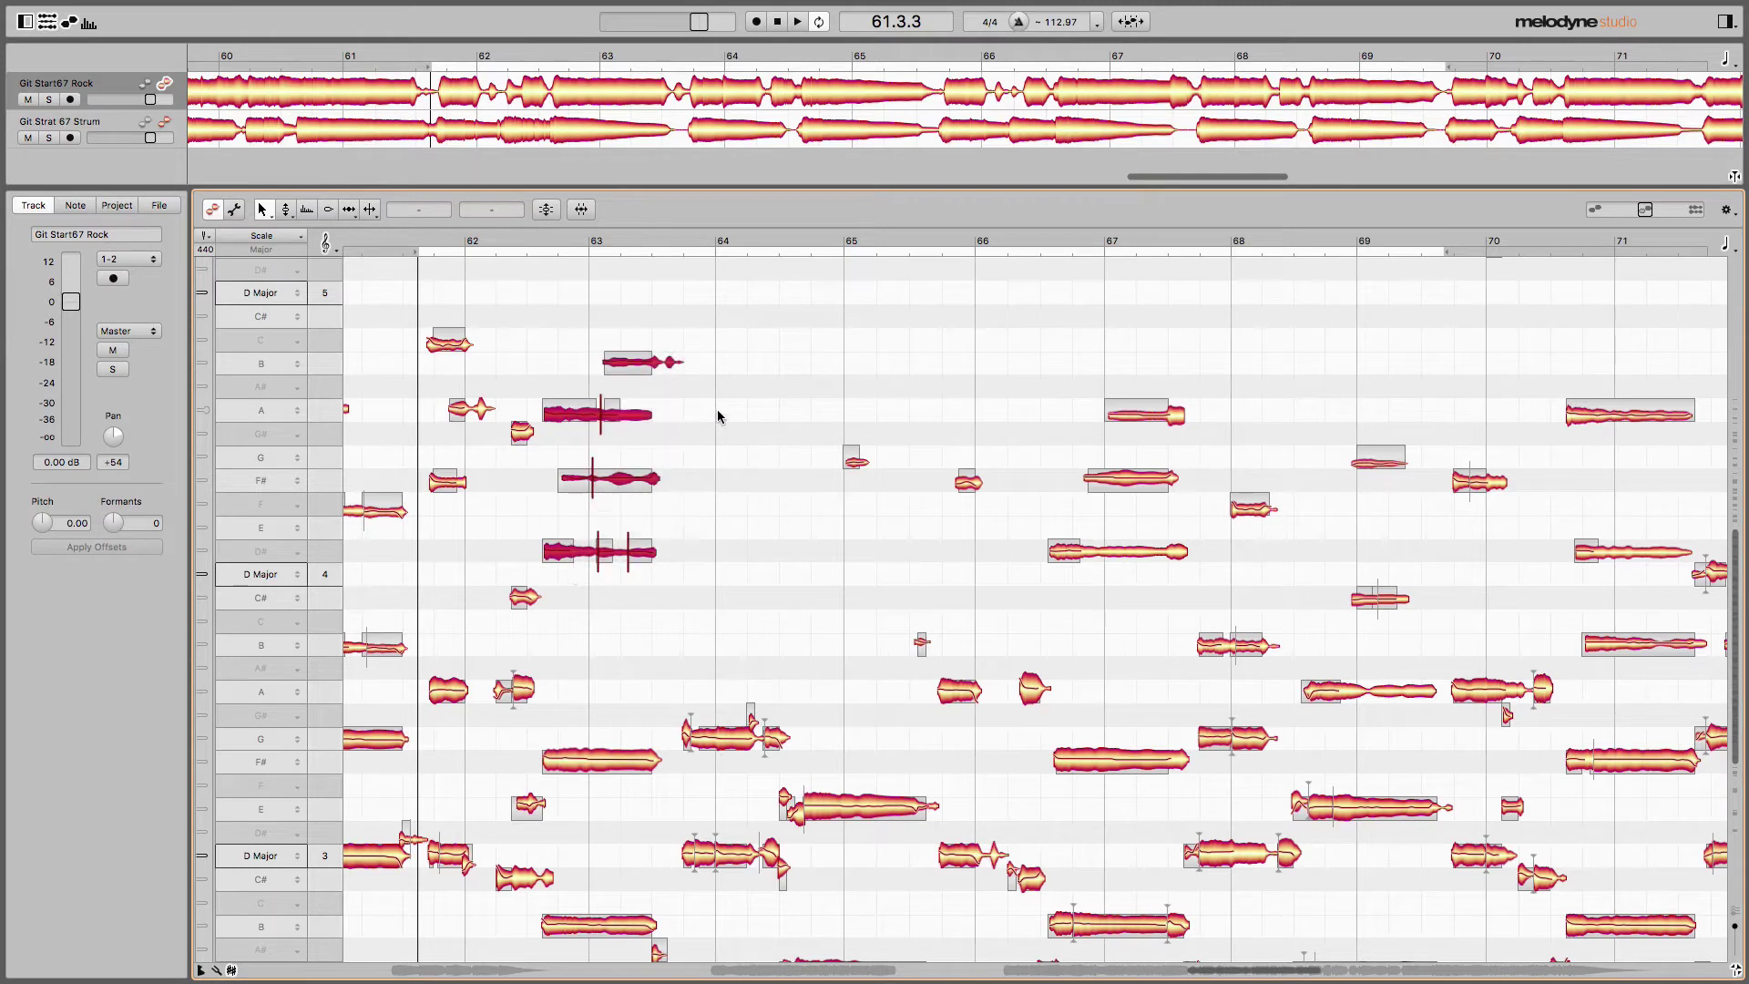
drag(983, 350, 1189, 579)
click(975, 383)
drag(806, 446, 969, 542)
click(964, 536)
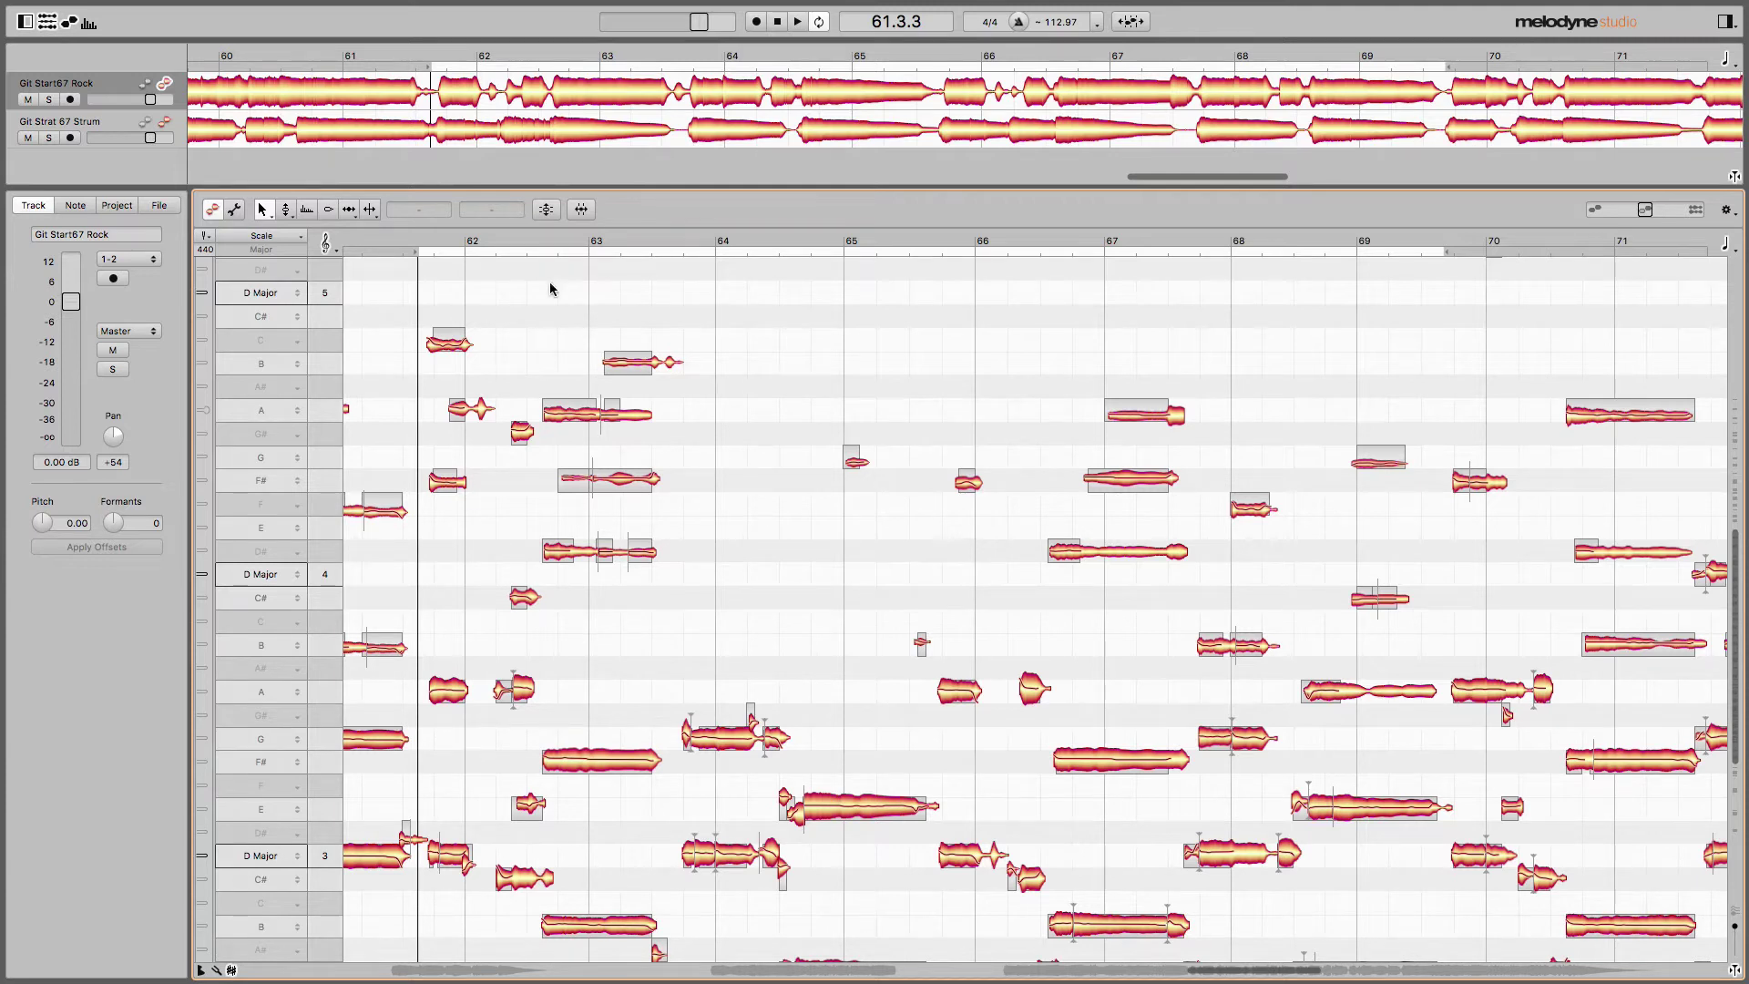
click(164, 124)
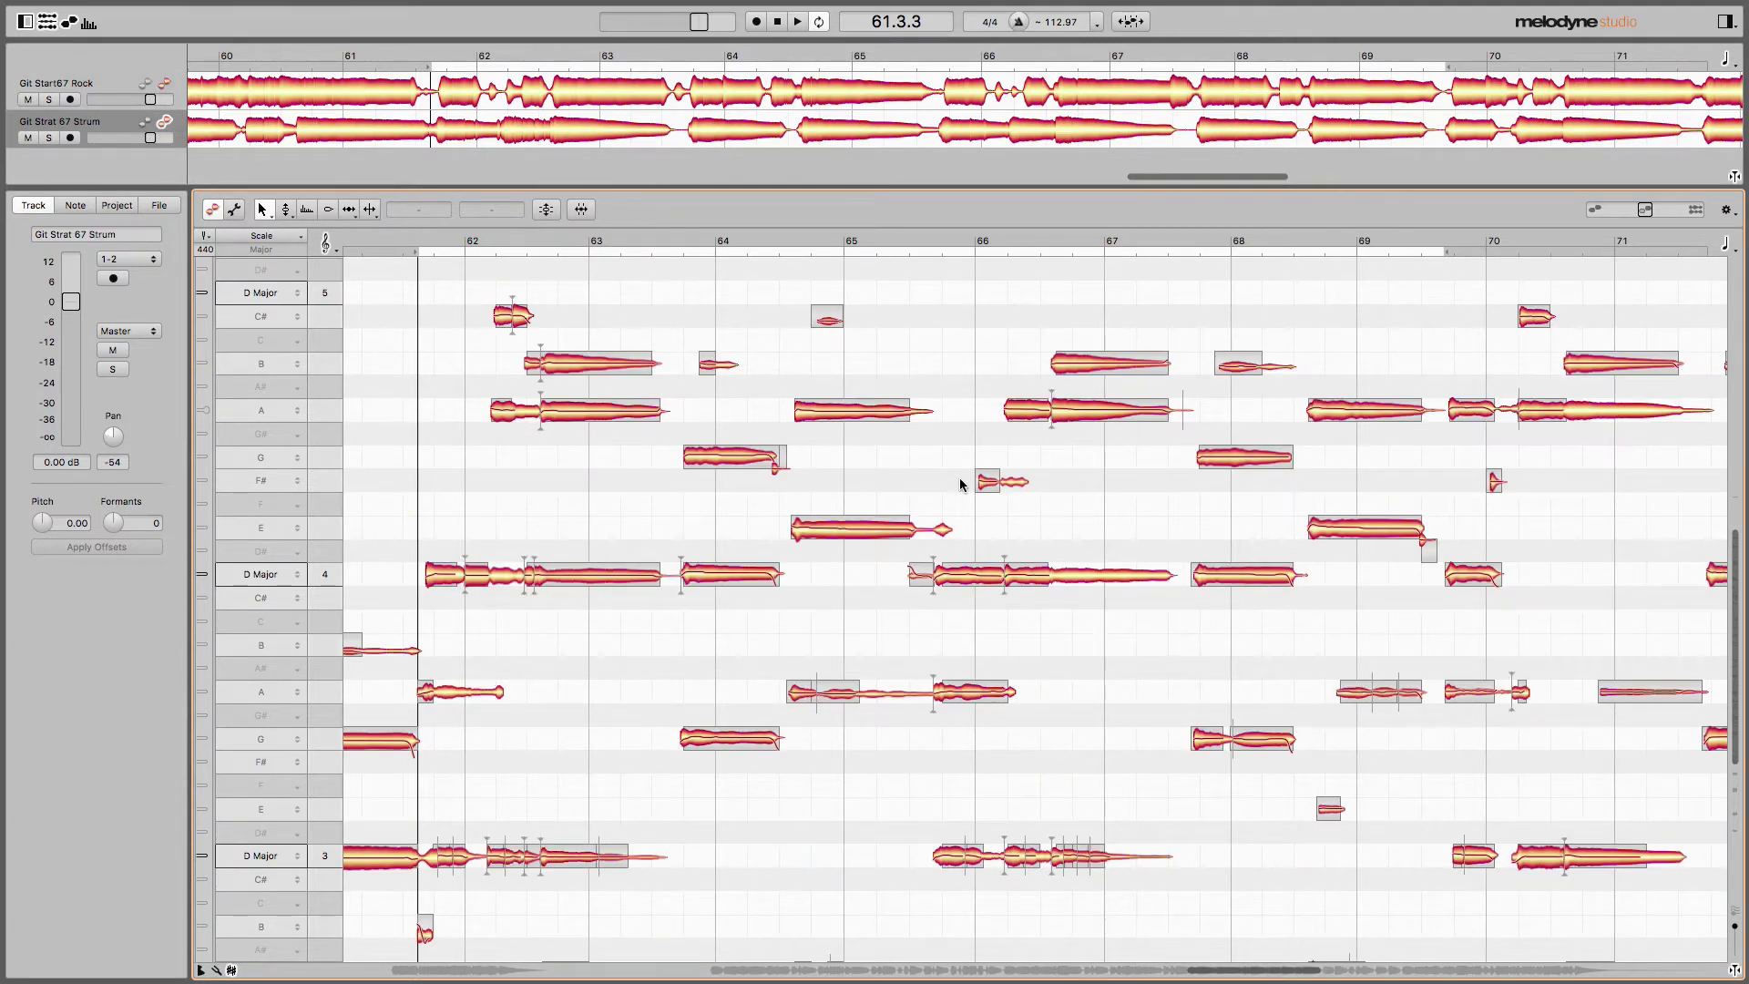
click(165, 85)
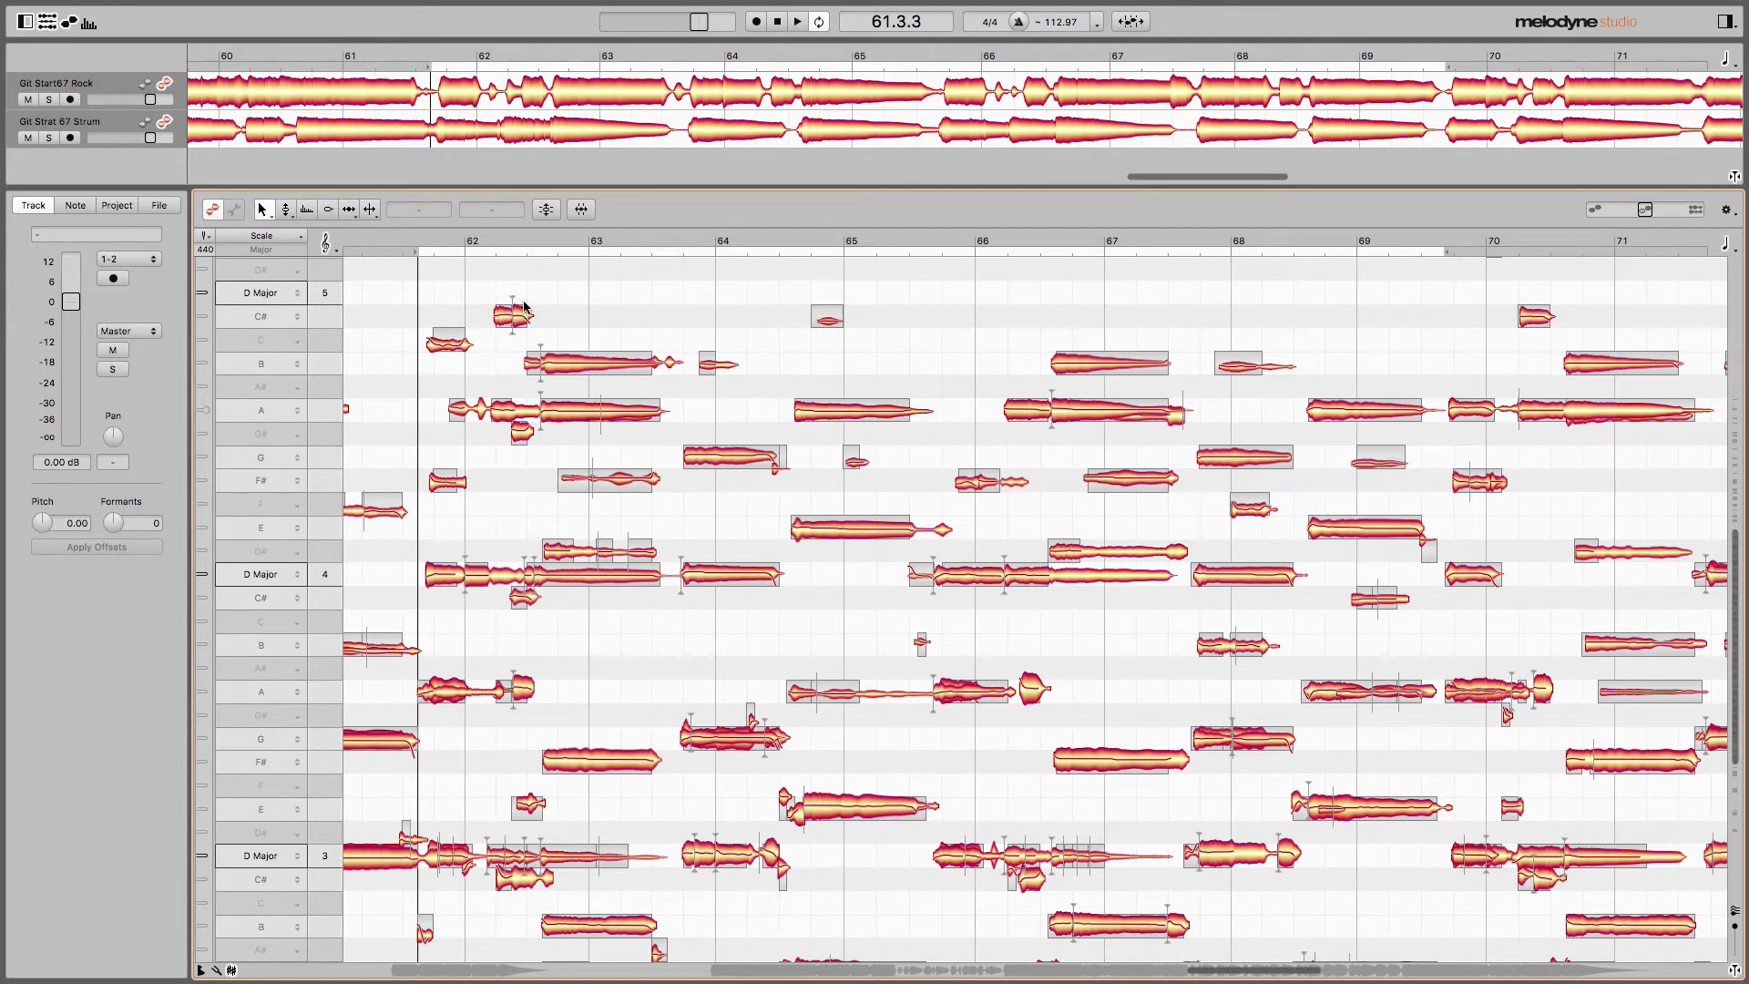
Put only the Rock guitar in the editor and redetect it with the Melodic algorithm.
click(167, 125)
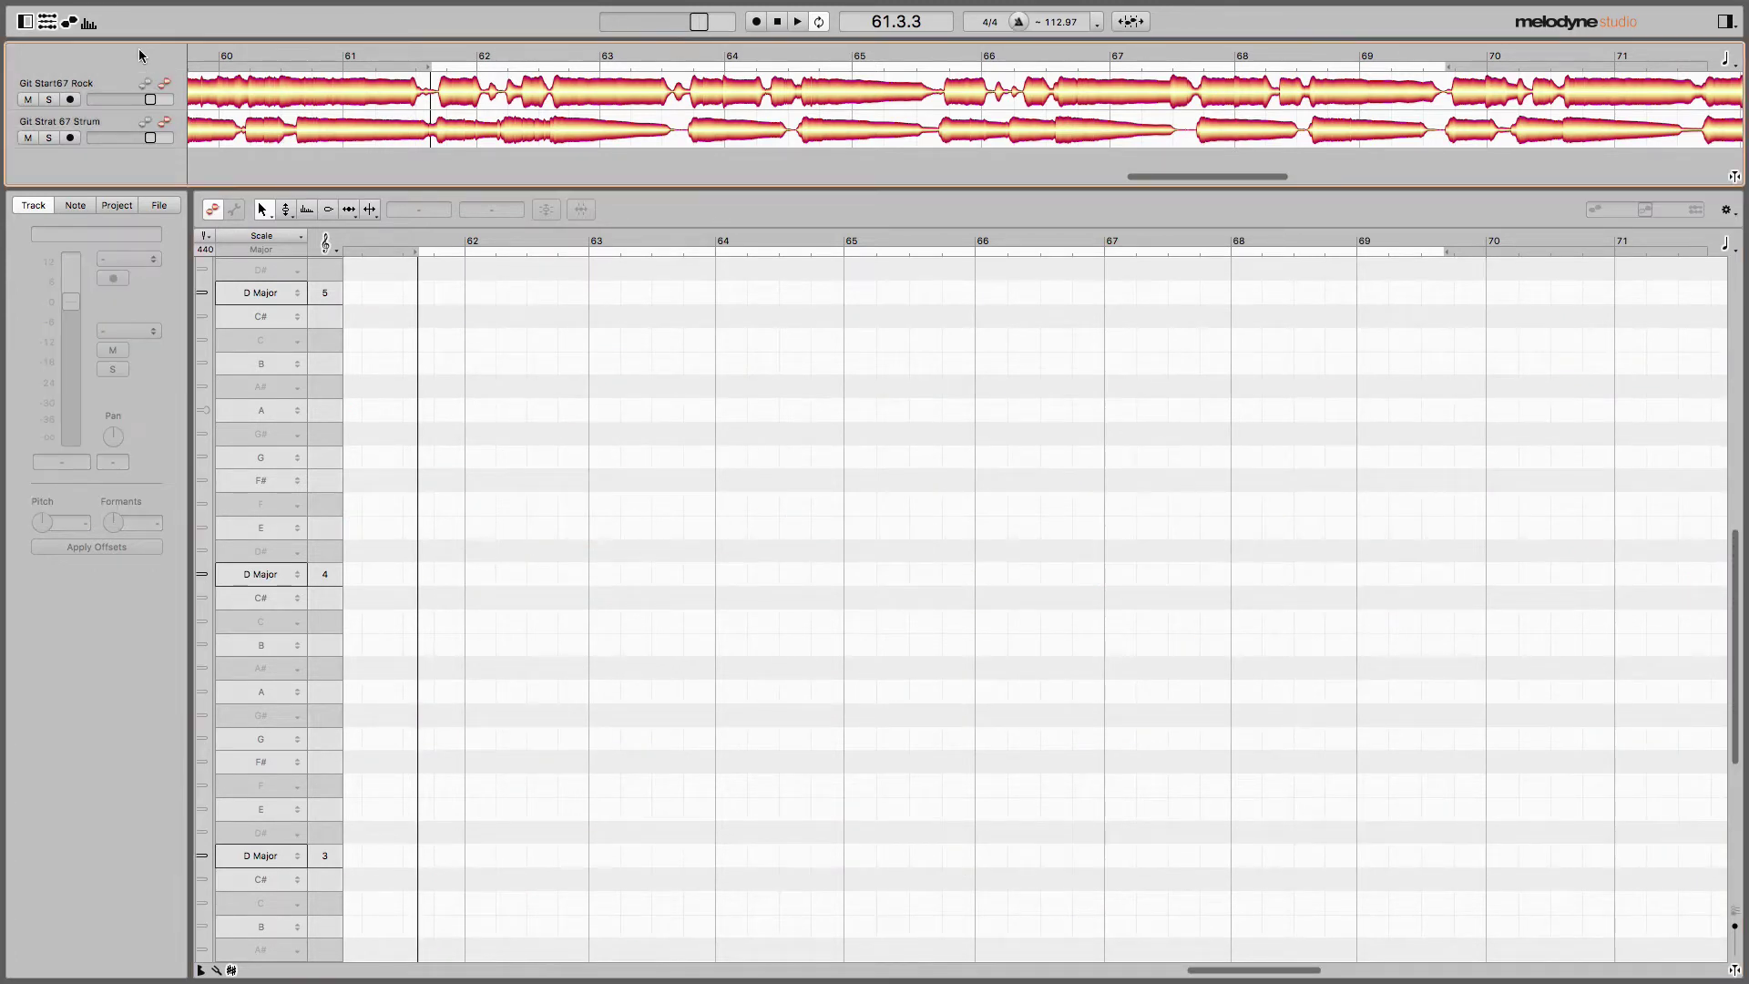
click(165, 84)
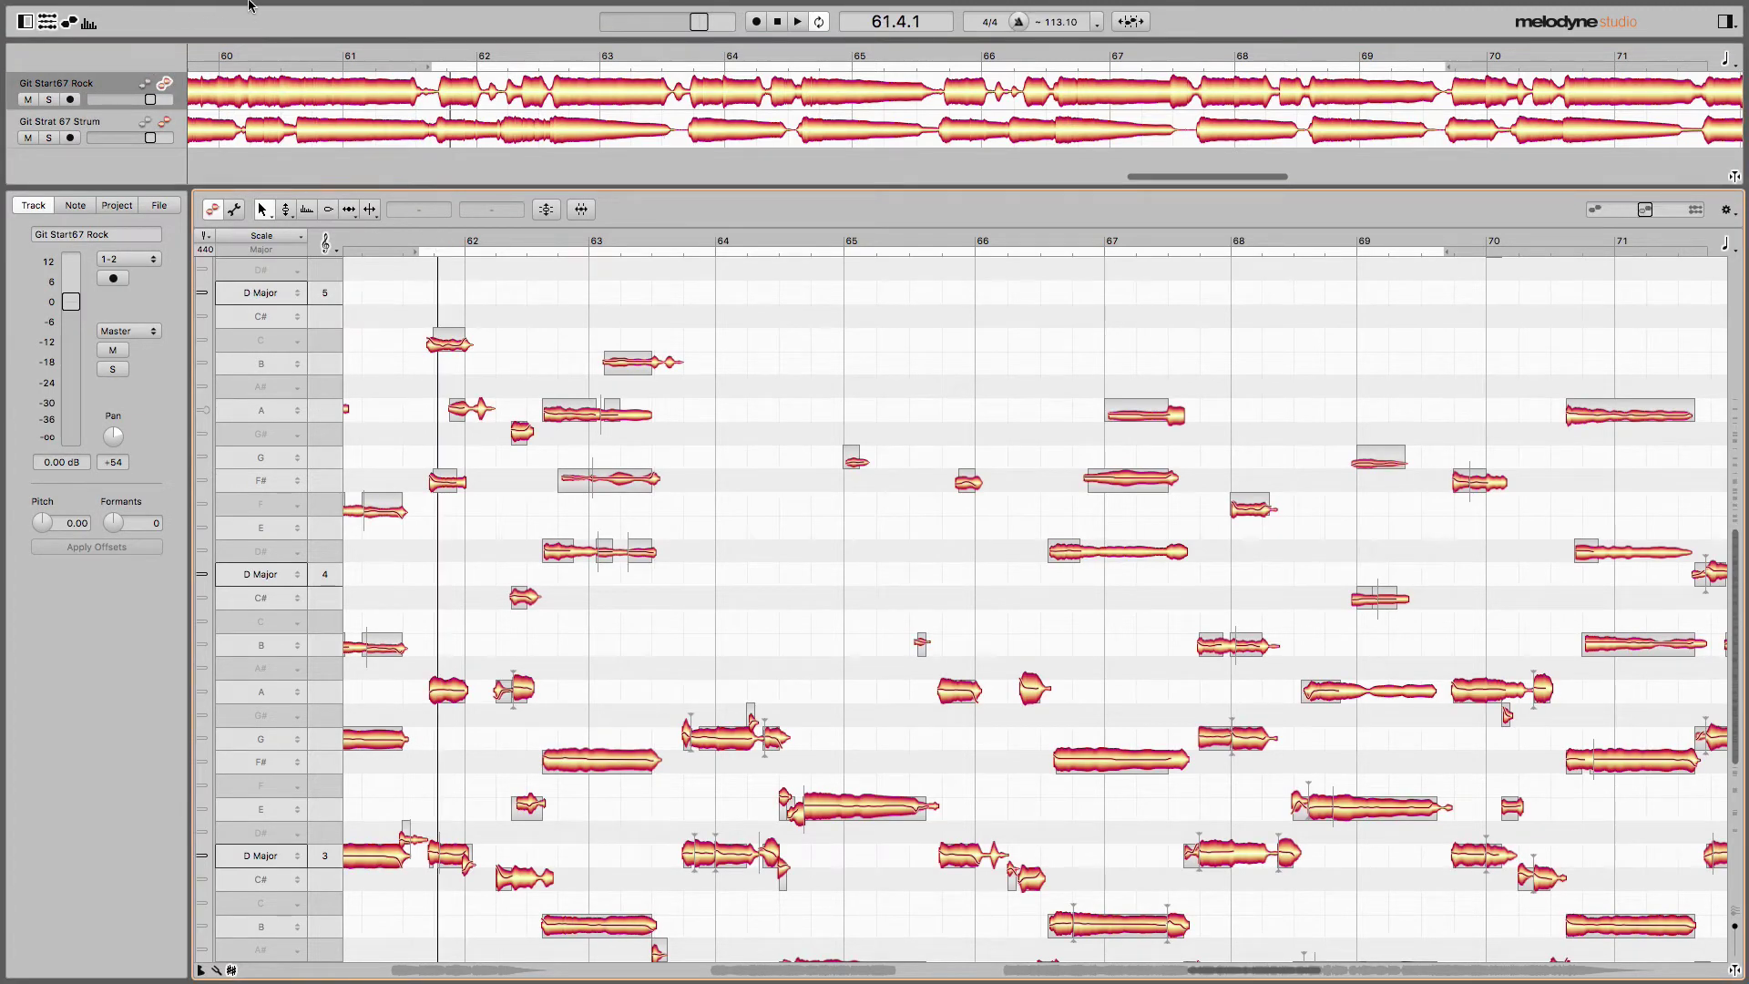
click(232, 10)
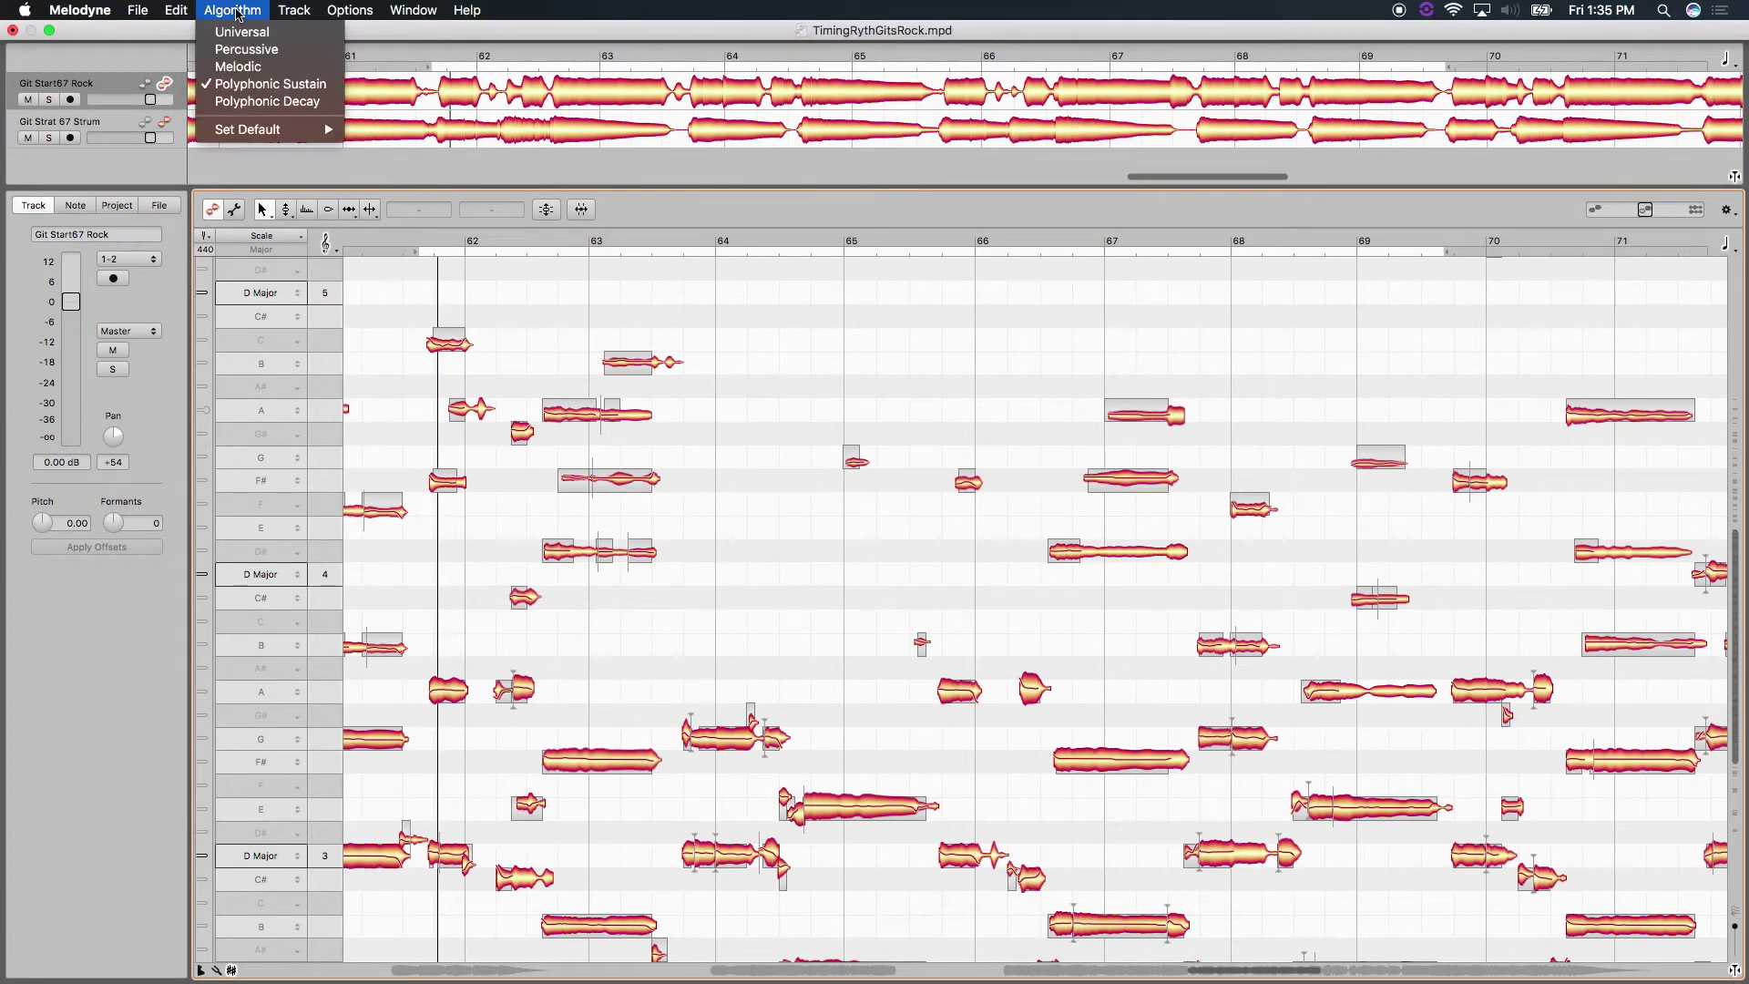
click(254, 67)
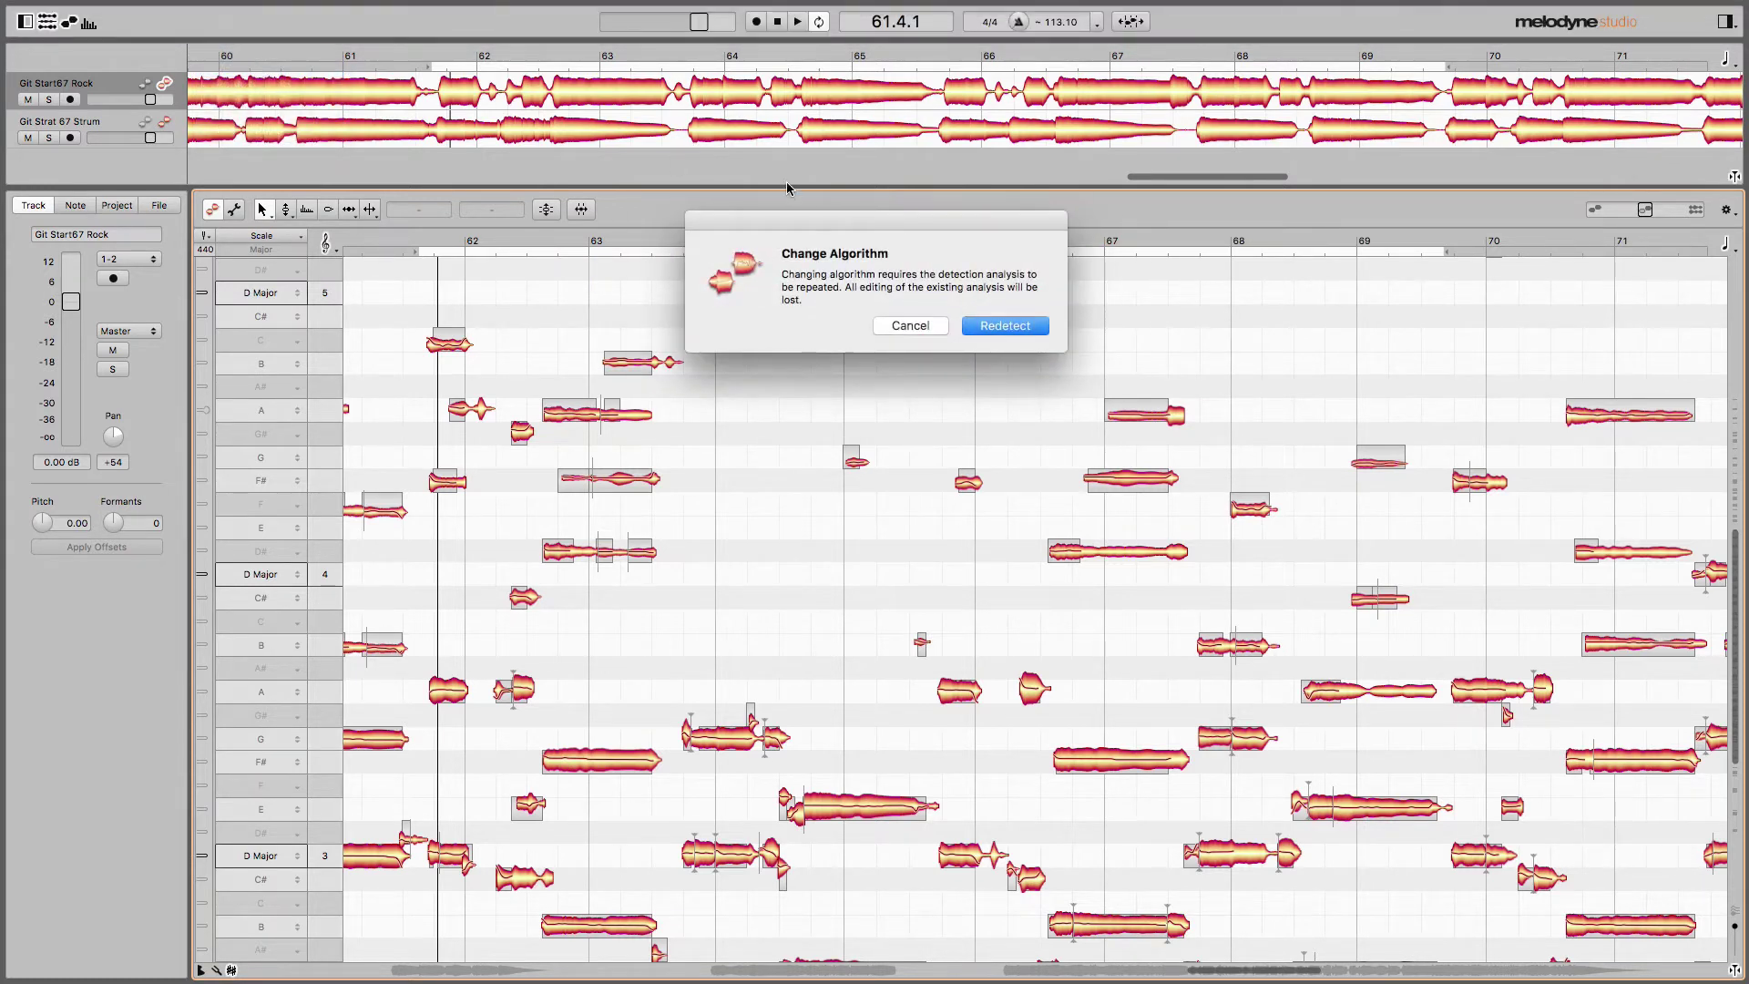
click(1021, 325)
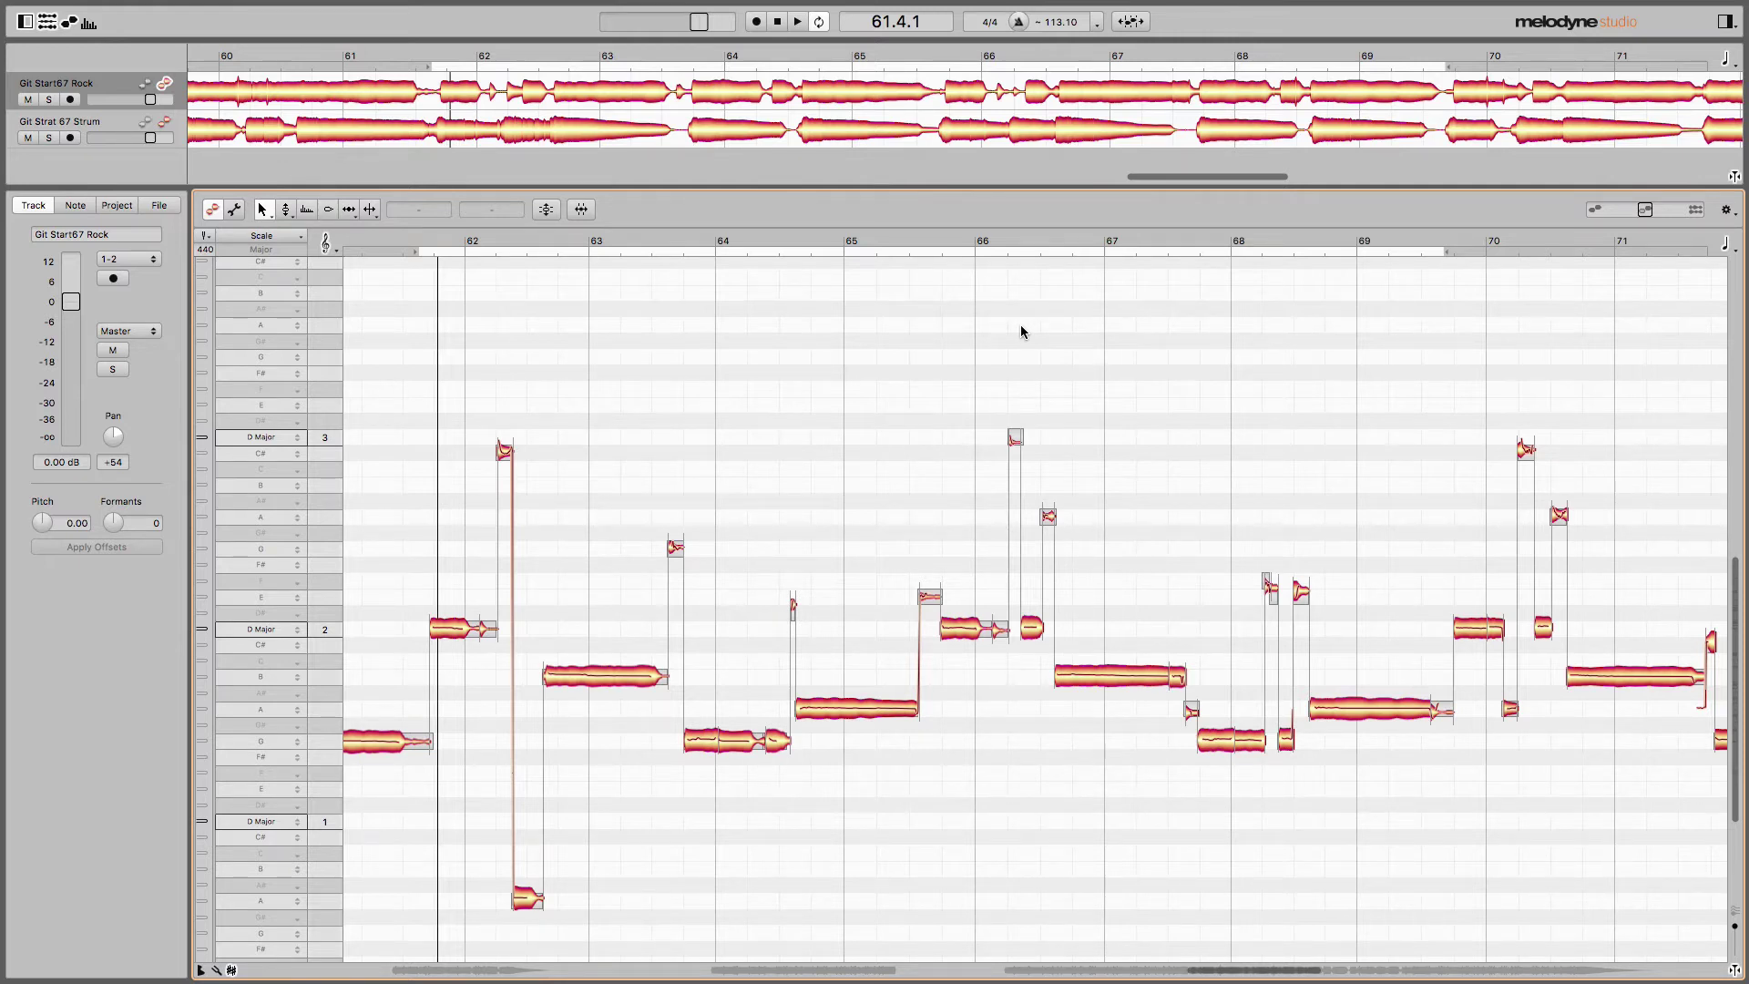
Switch to the Git Strat 67 Strum track, redetect it as Melodic, and play it back.
click(165, 124)
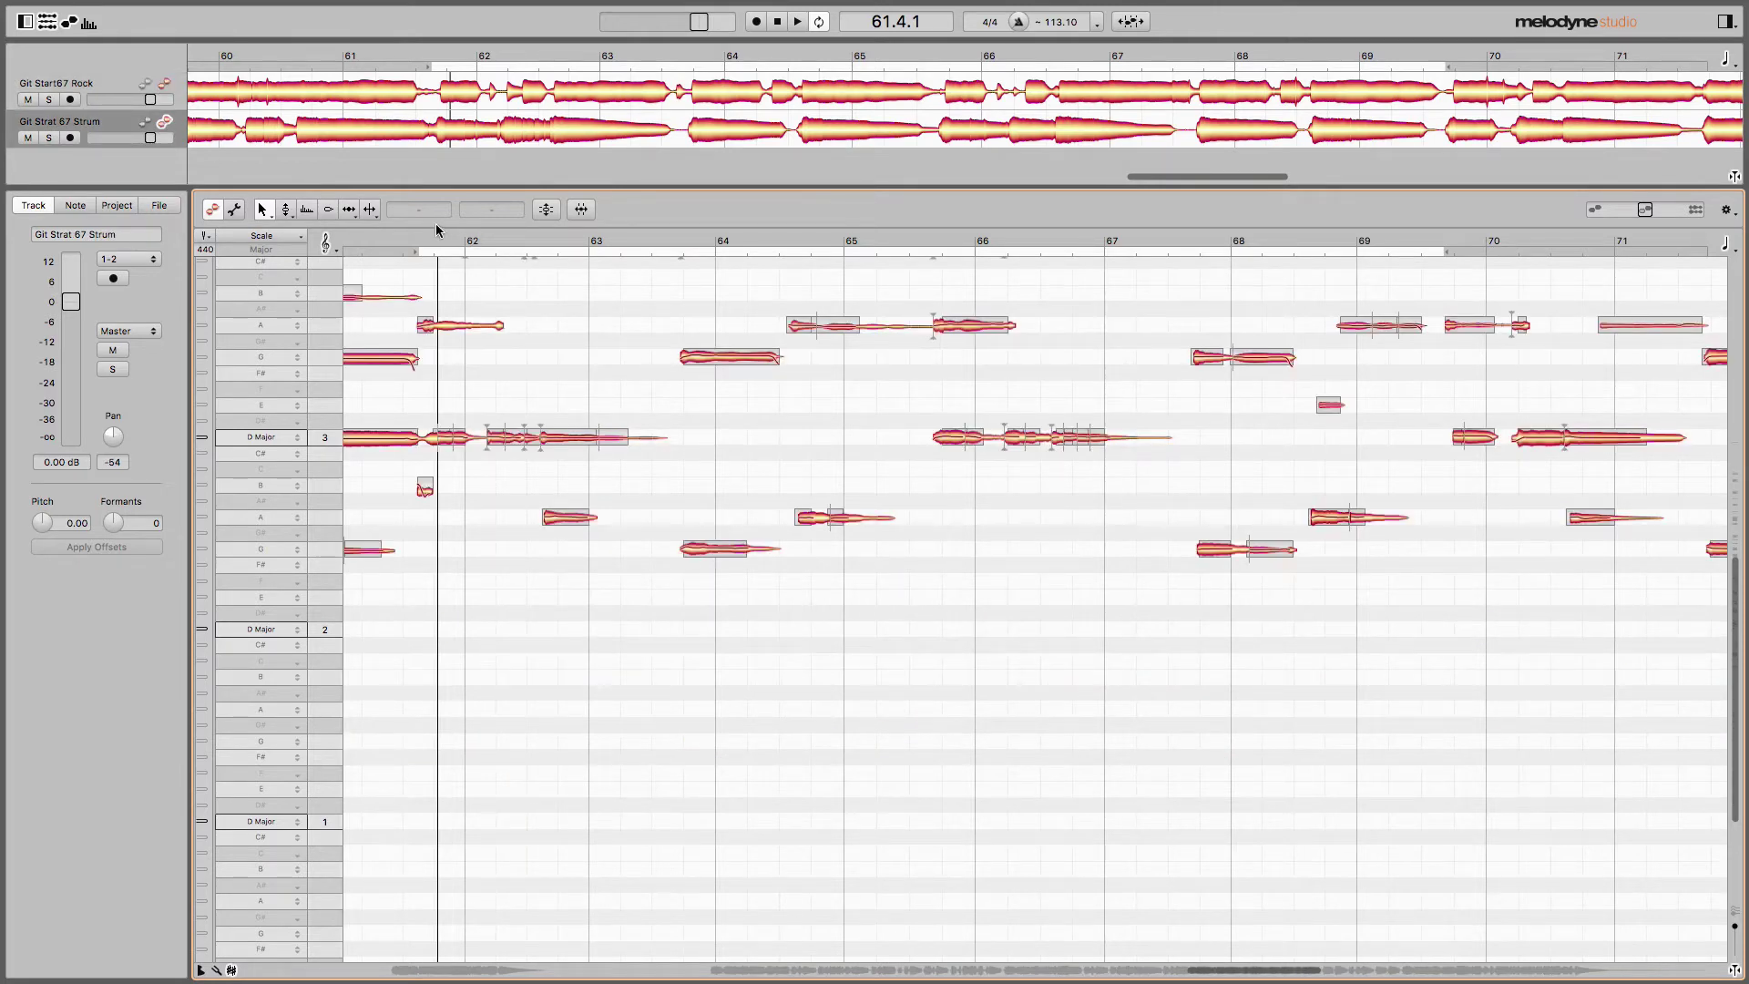
scroll(547, 362, up, 9)
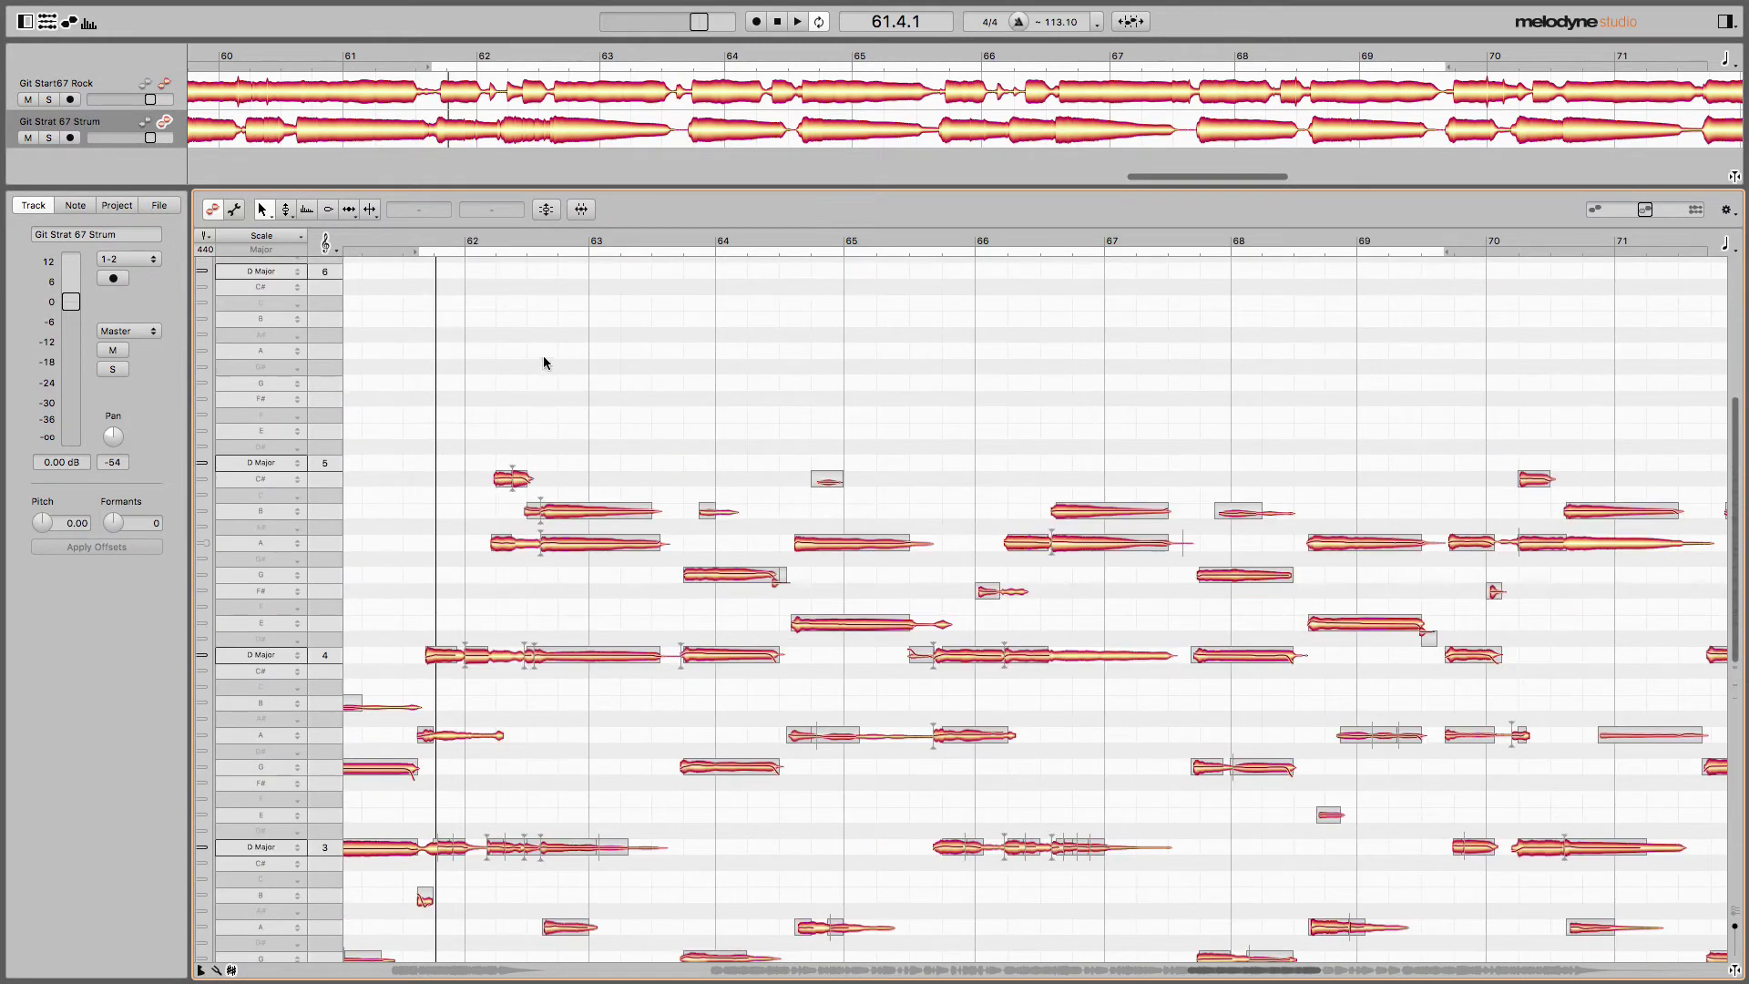
click(232, 10)
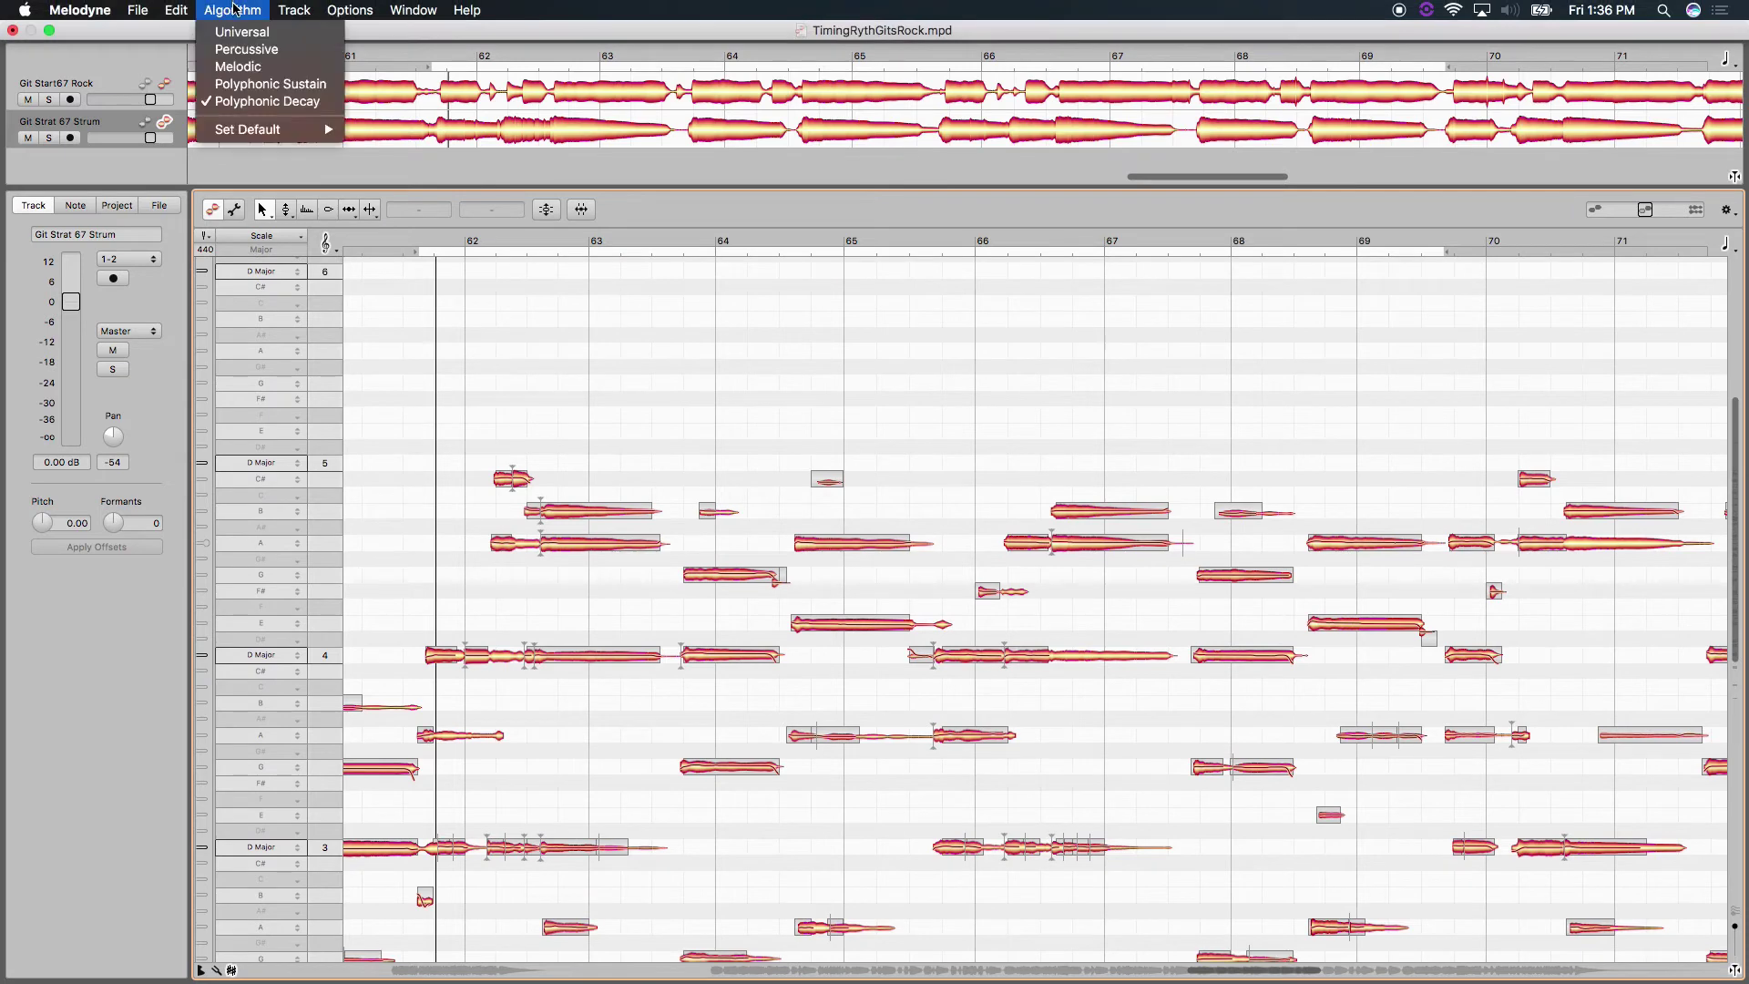
click(239, 67)
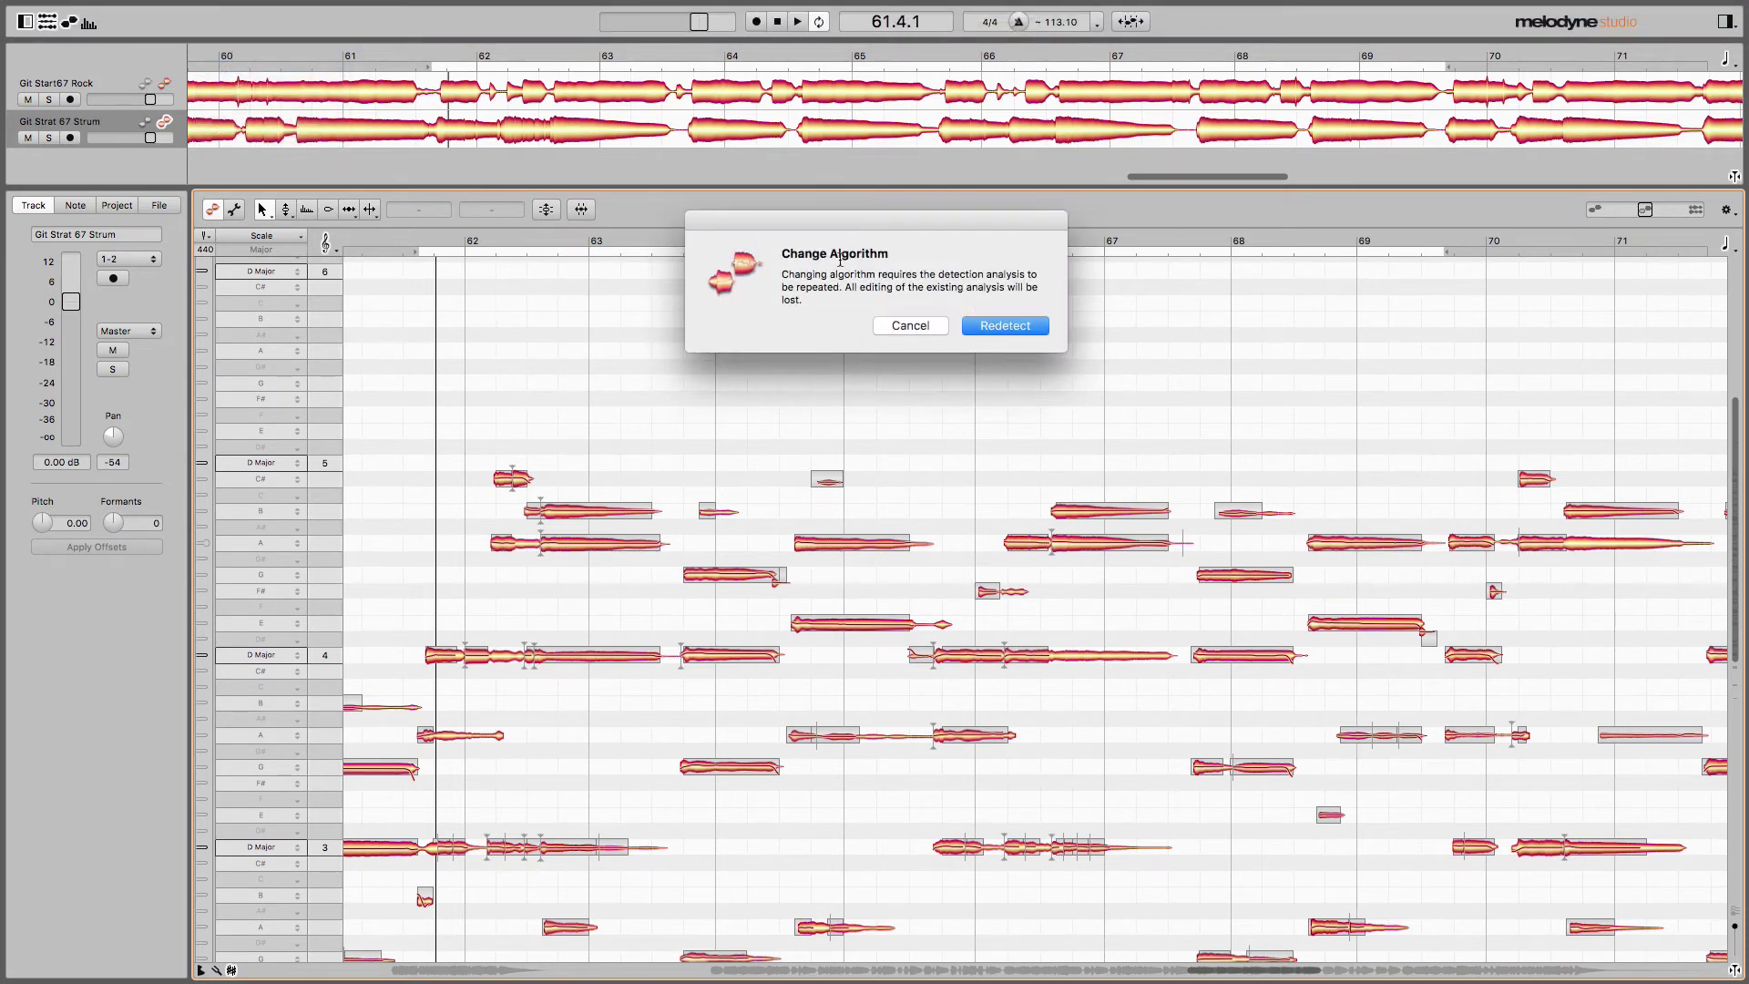
click(1005, 326)
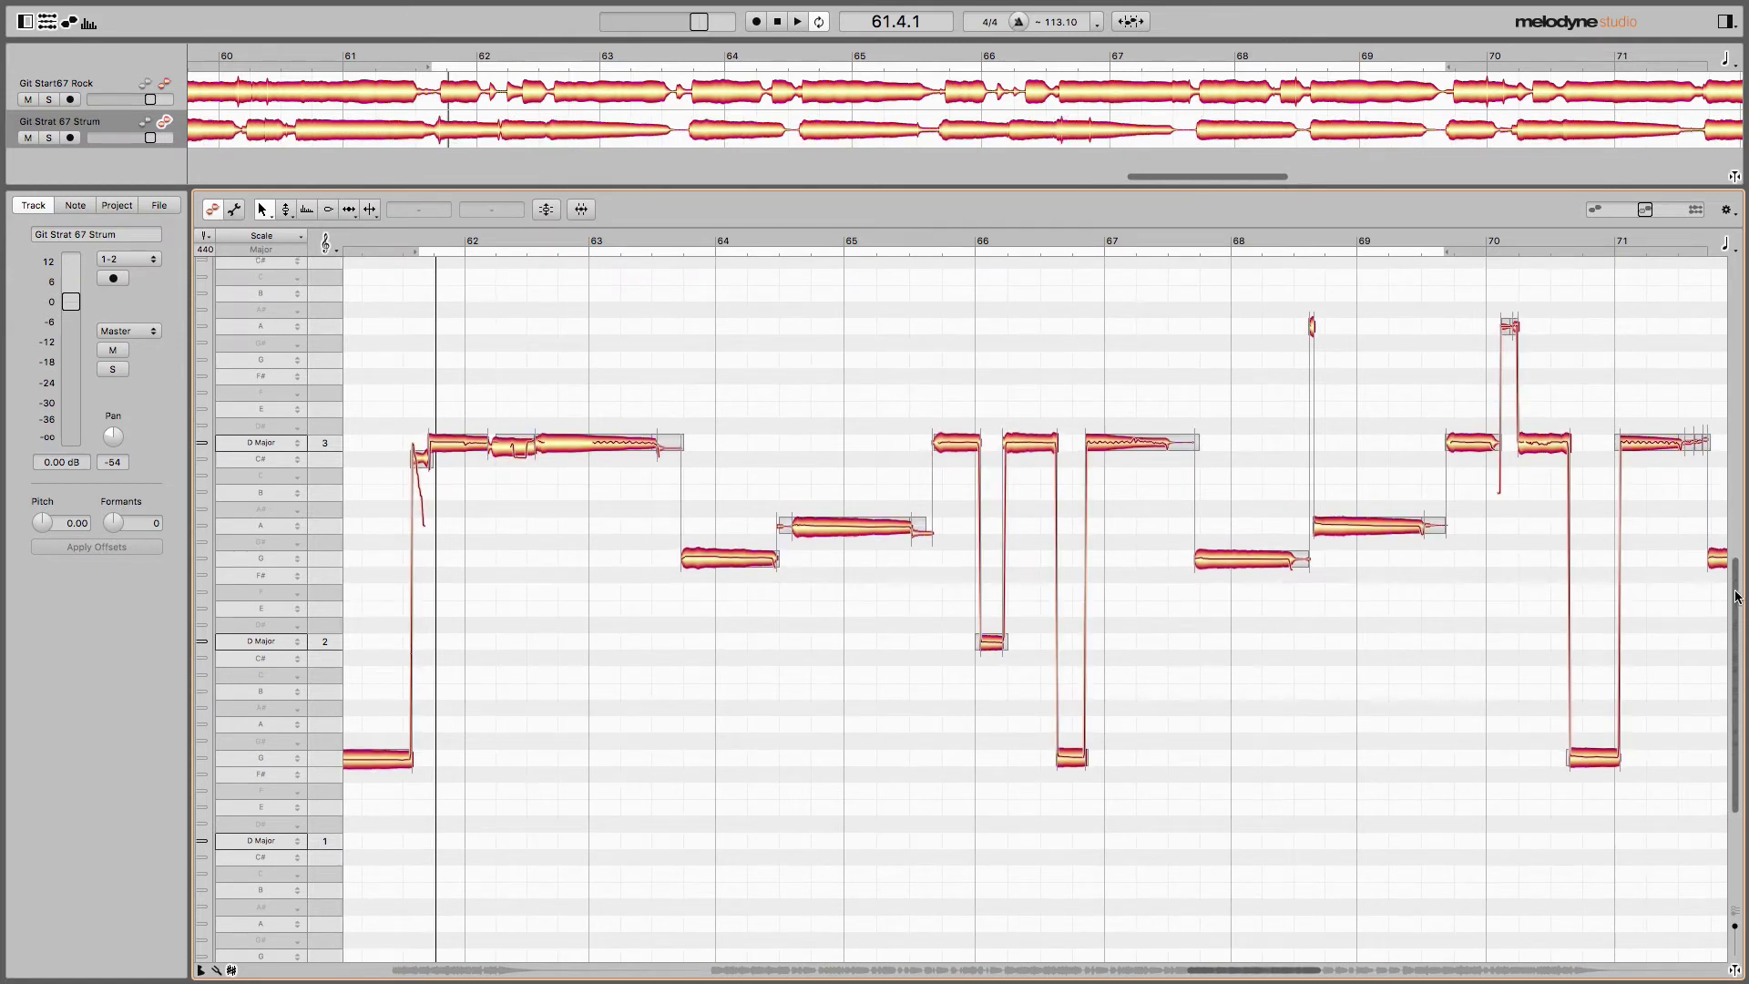
scroll(1012, 455, up, 3)
key(space)
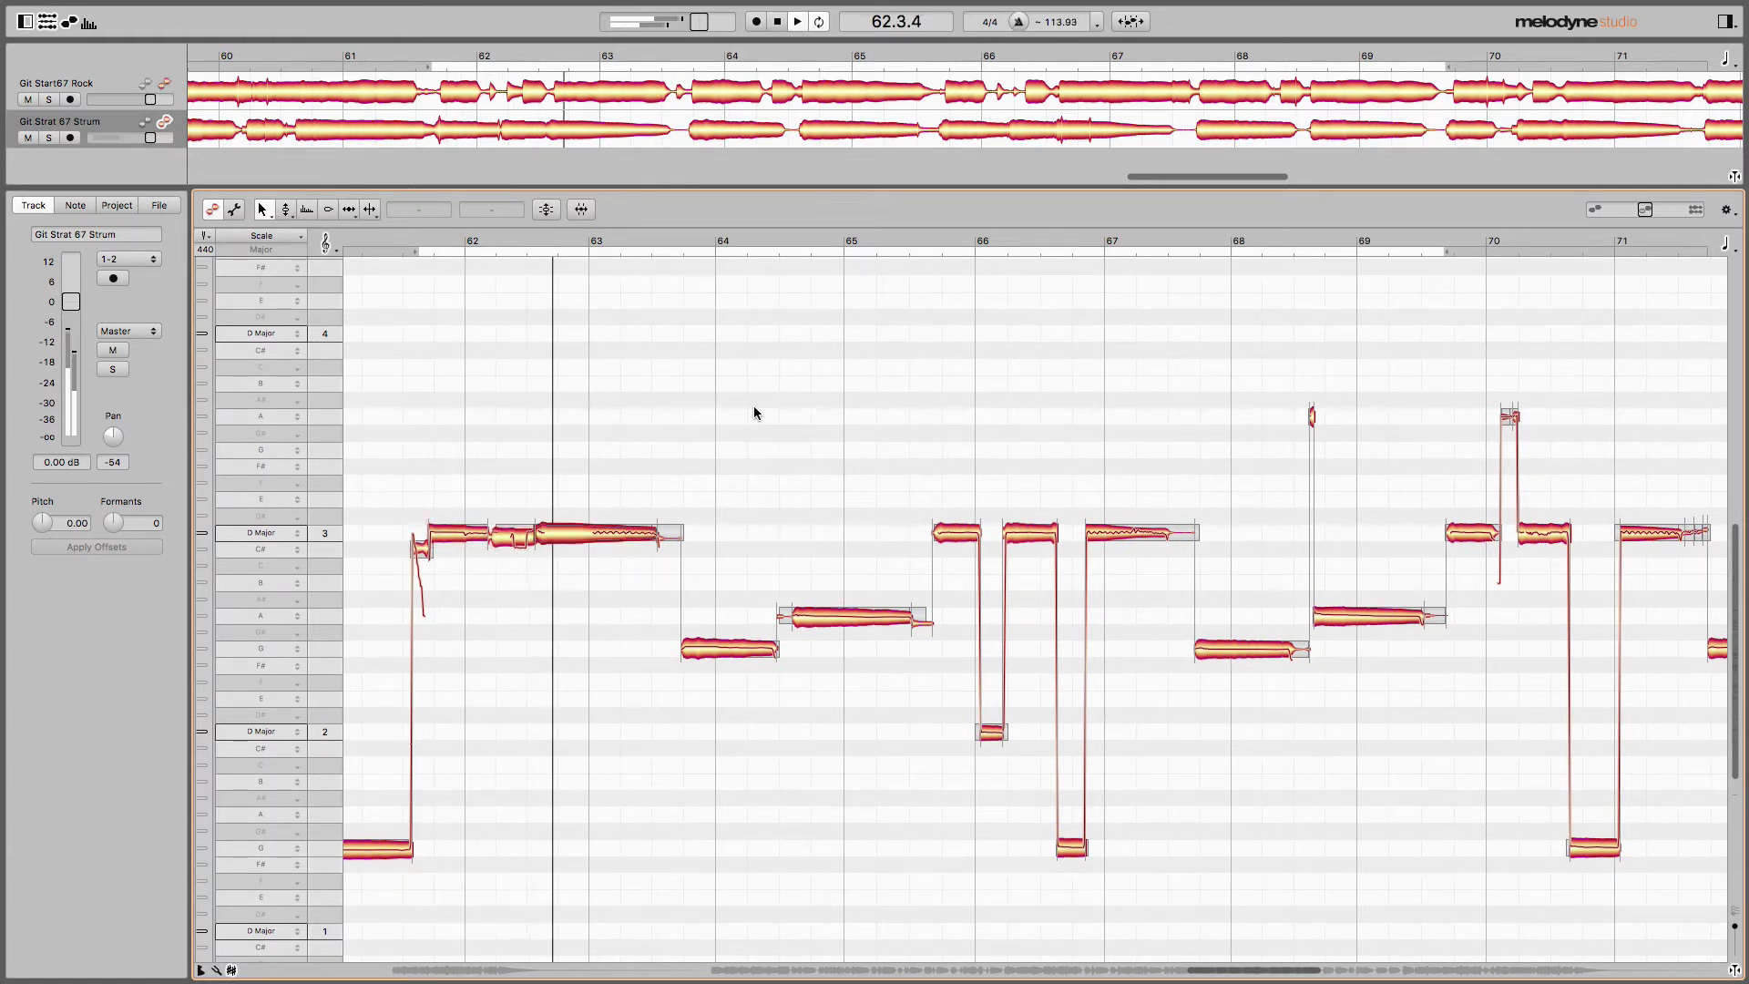
Add the Git Start67 Rock notes alongside Strum and play the passage from near bar 61.
key(space)
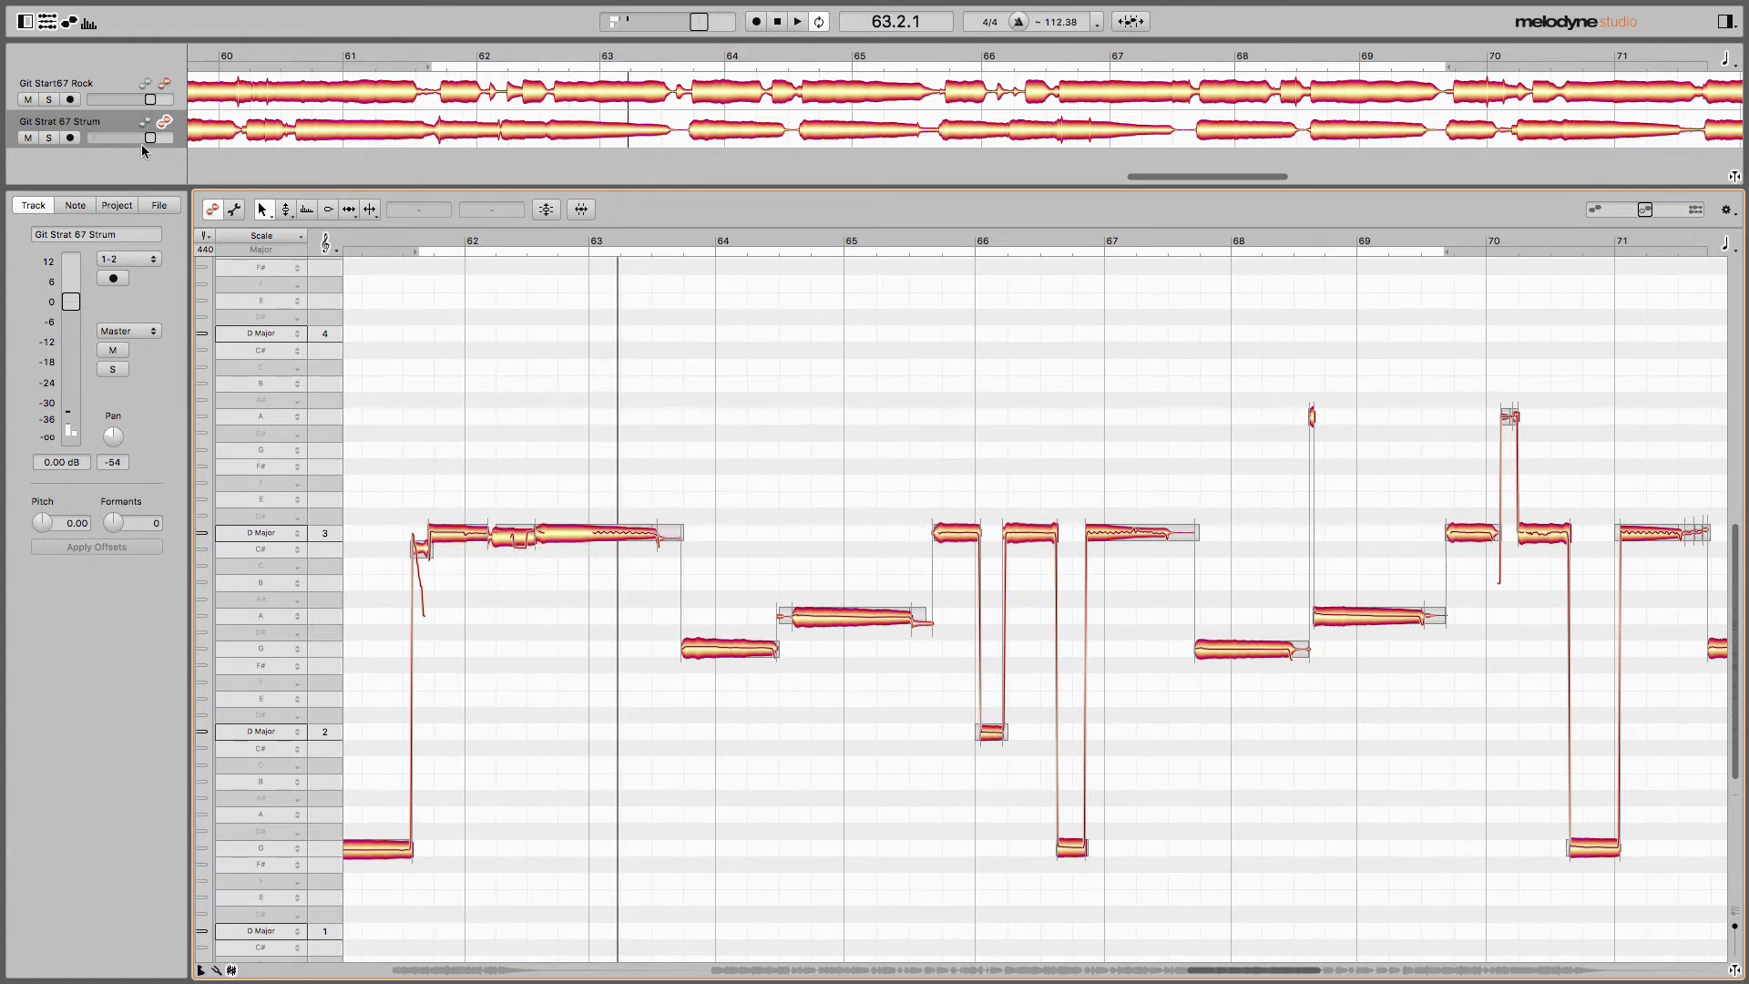
click(165, 84)
scroll(1735, 668, down, 3)
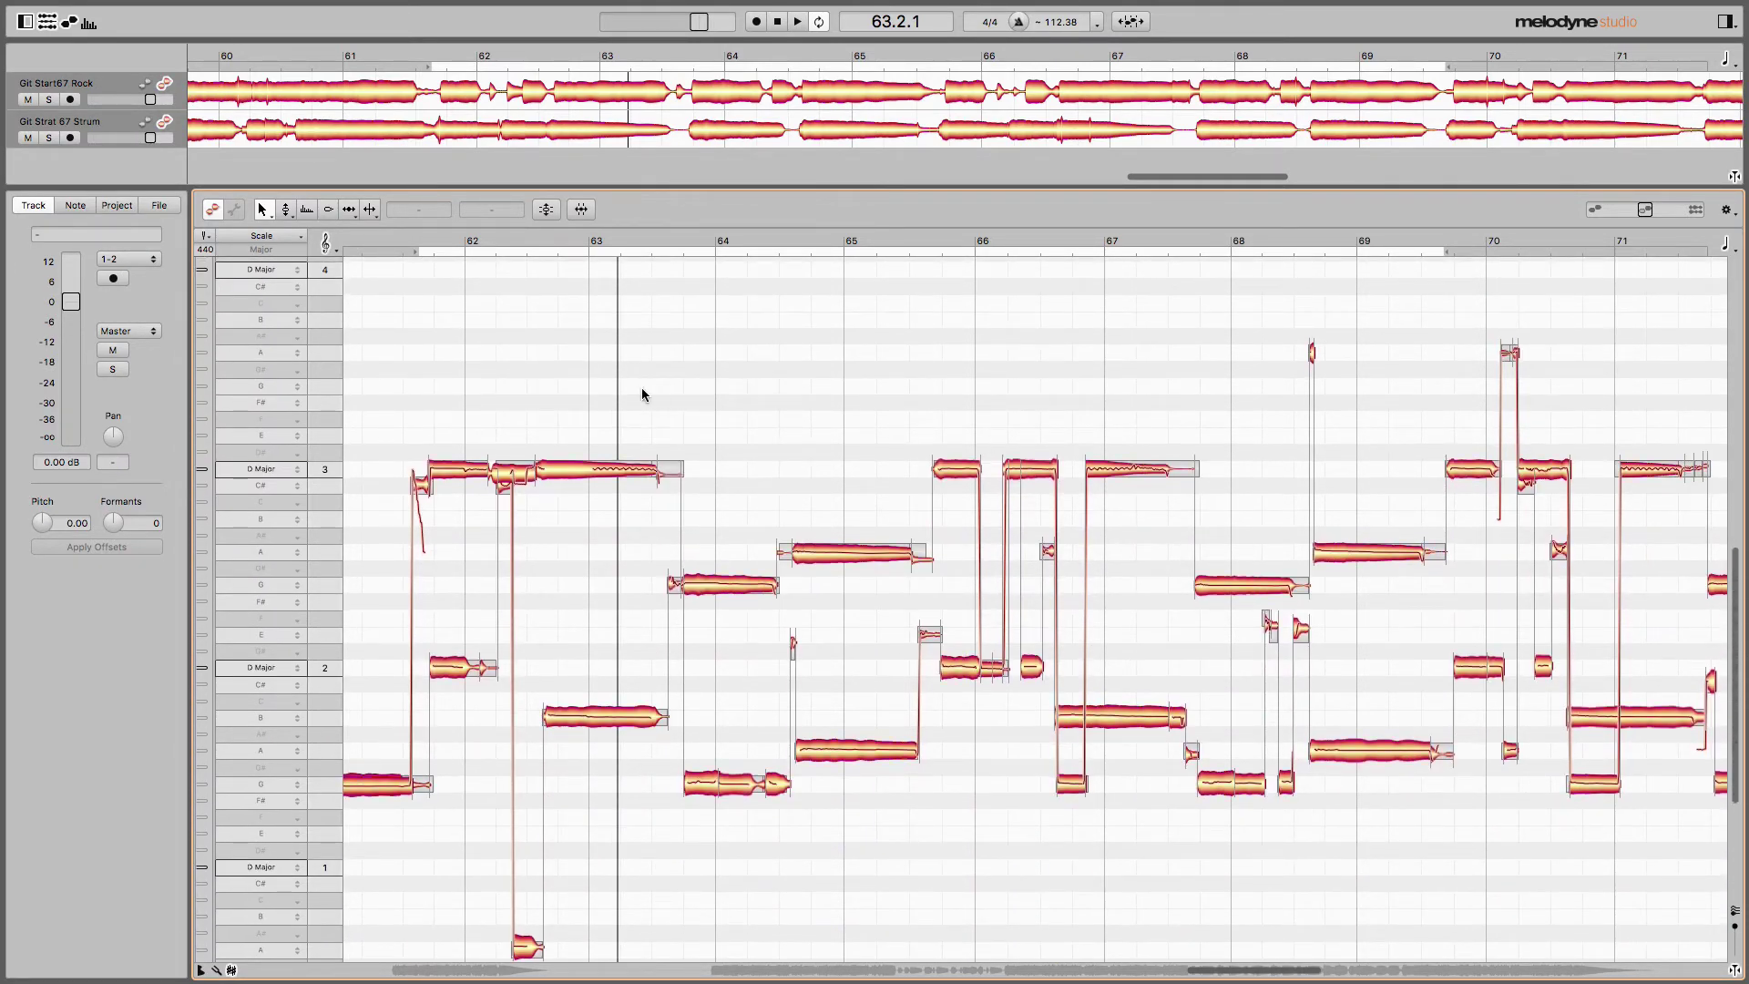
click(418, 237)
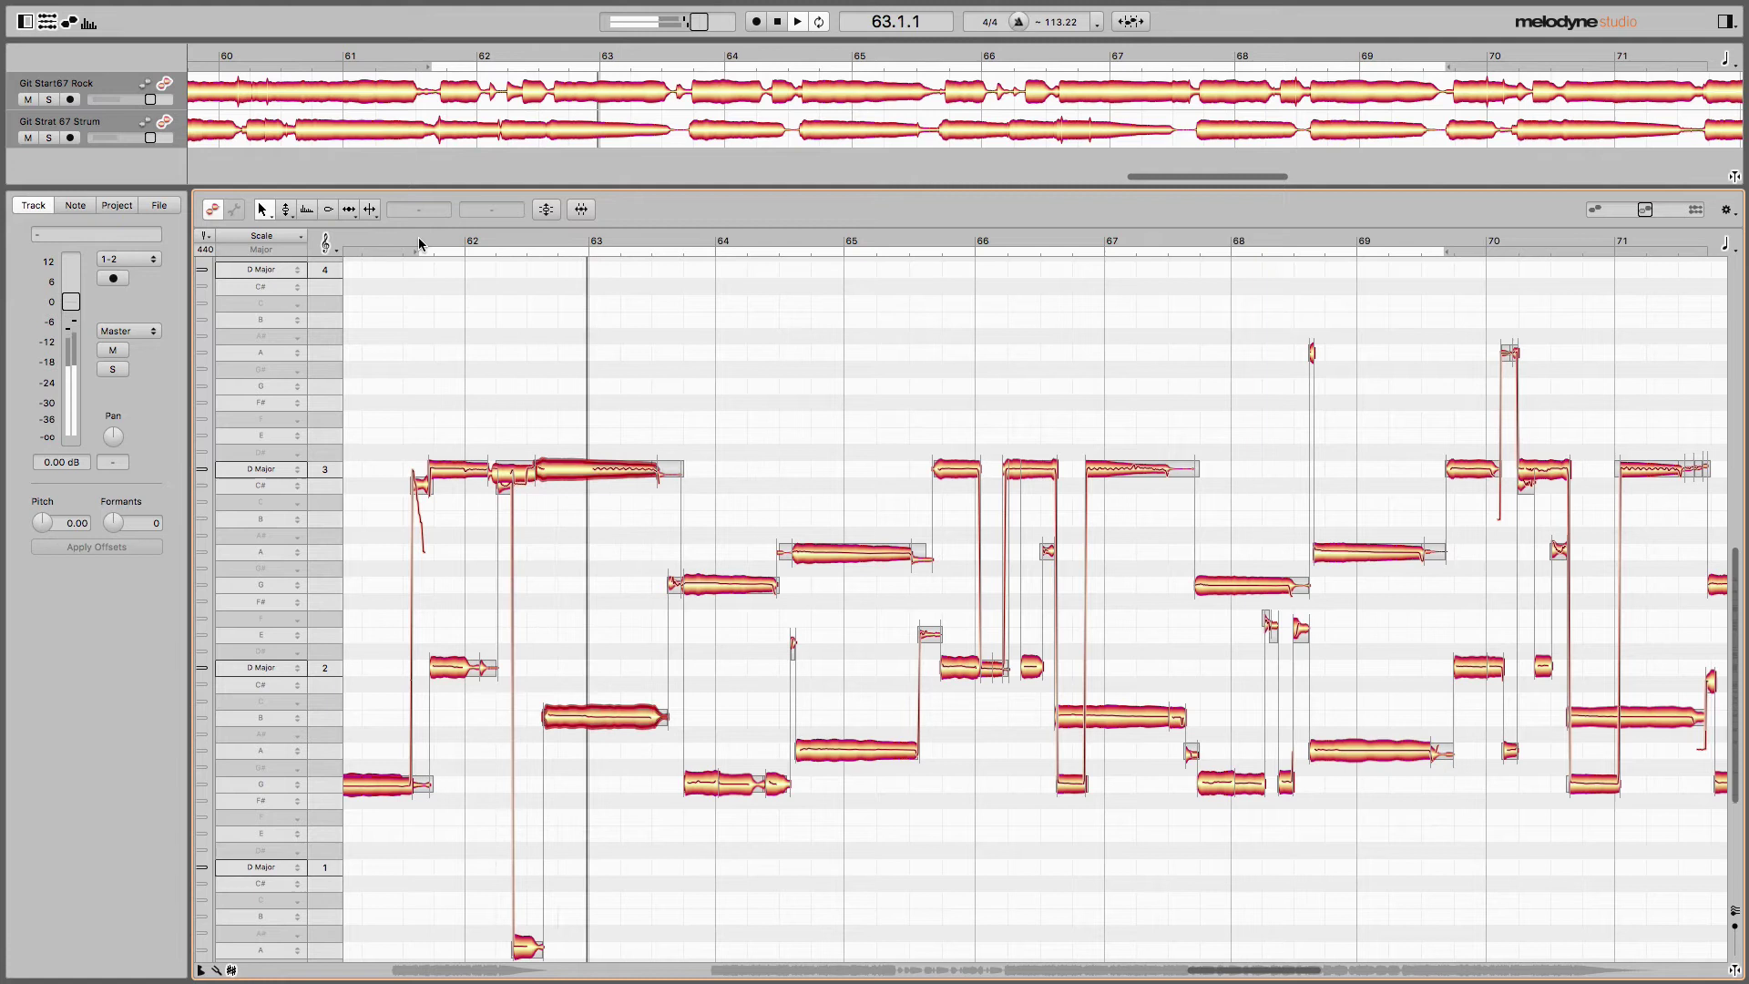
key(space)
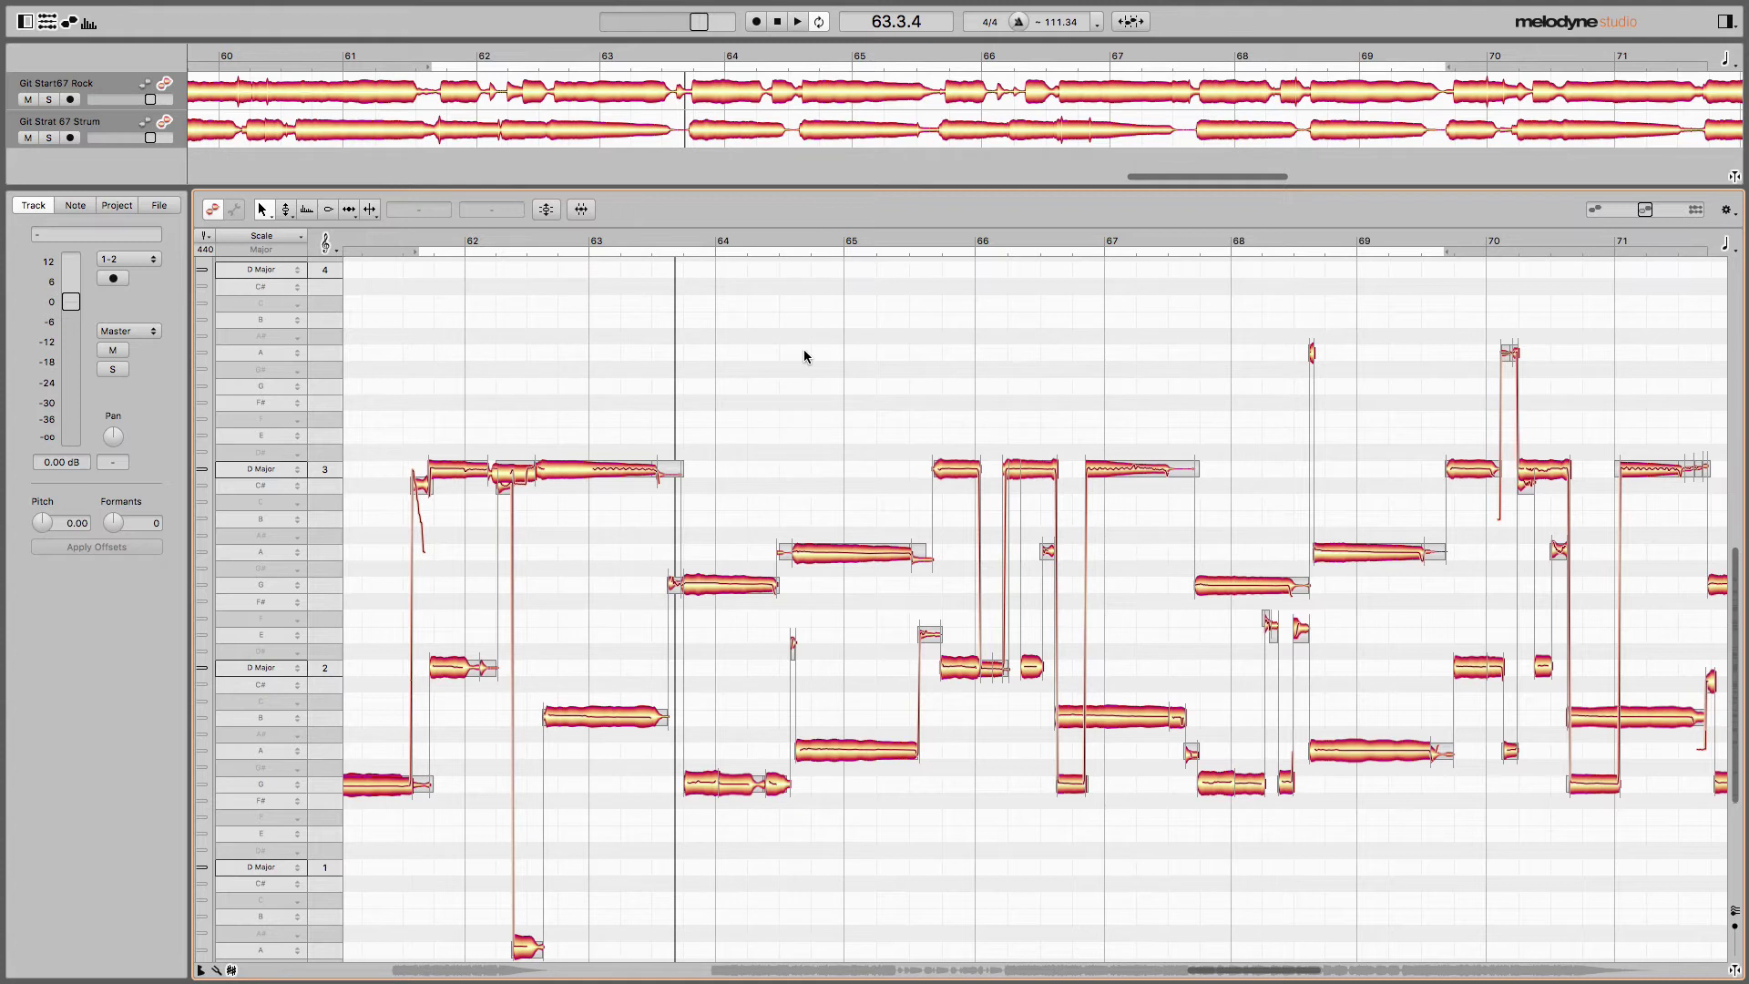
Edit only the Rock track, try Quantize Time with a Track groove, then cancel without applying.
click(168, 83)
click(169, 84)
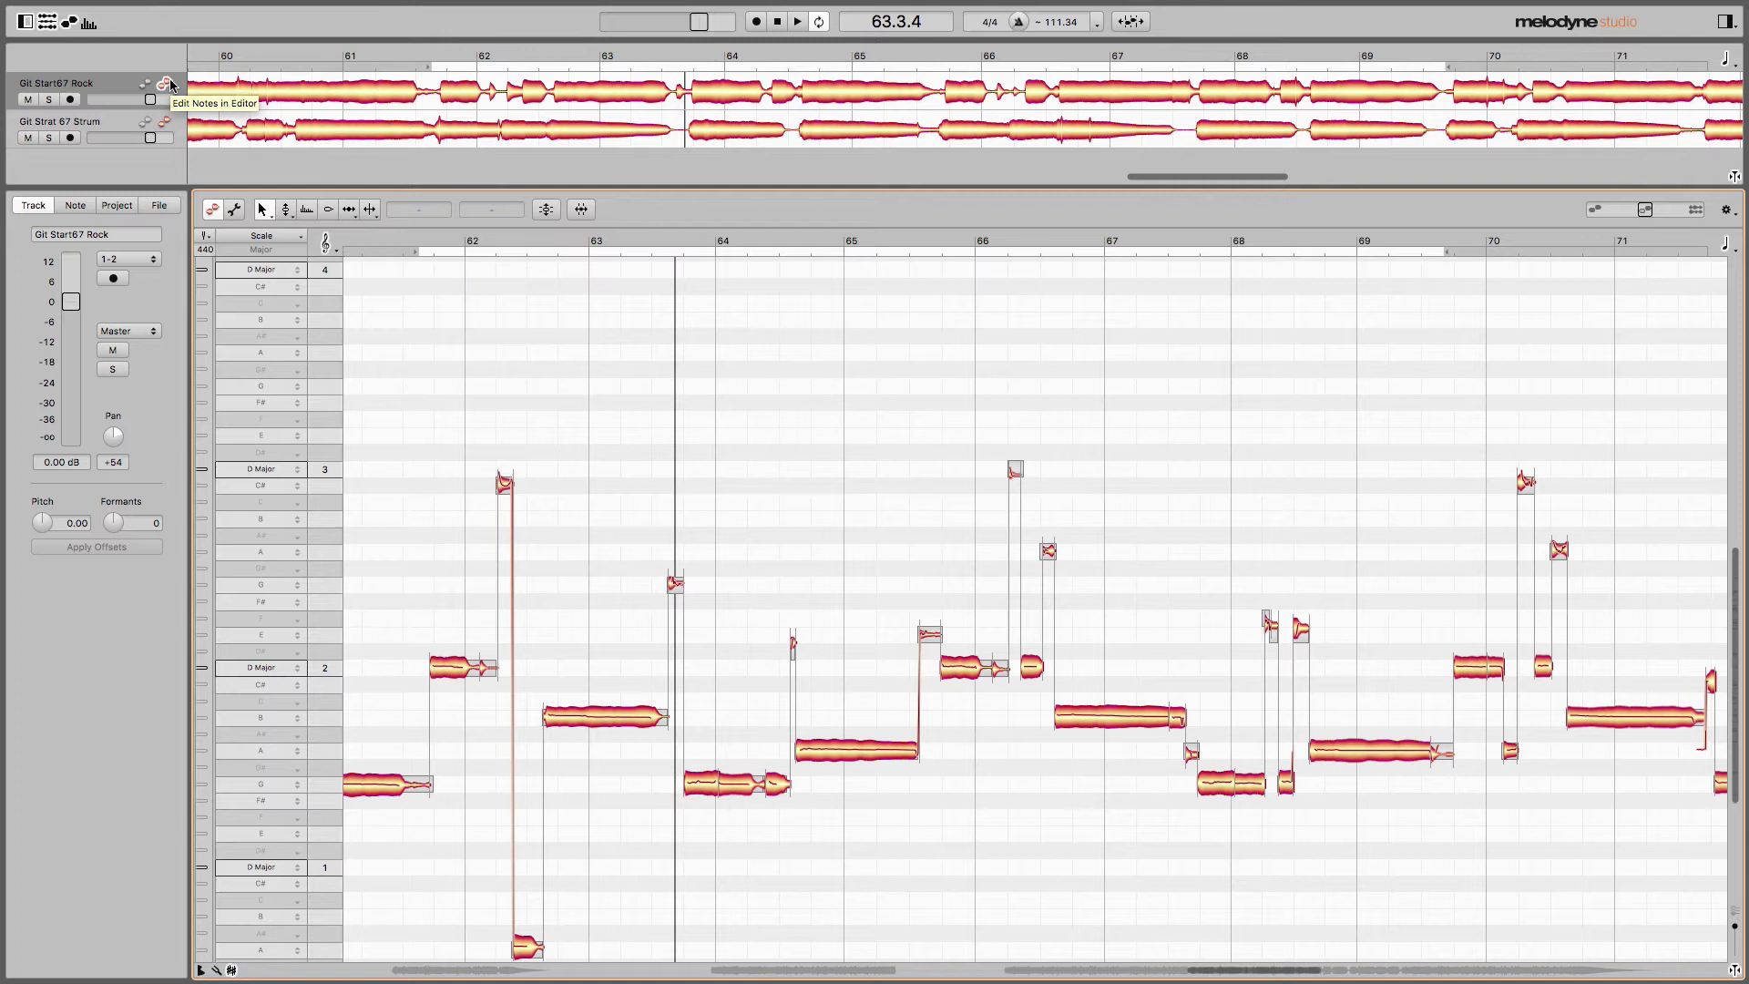
drag(1739, 639, 1740, 671)
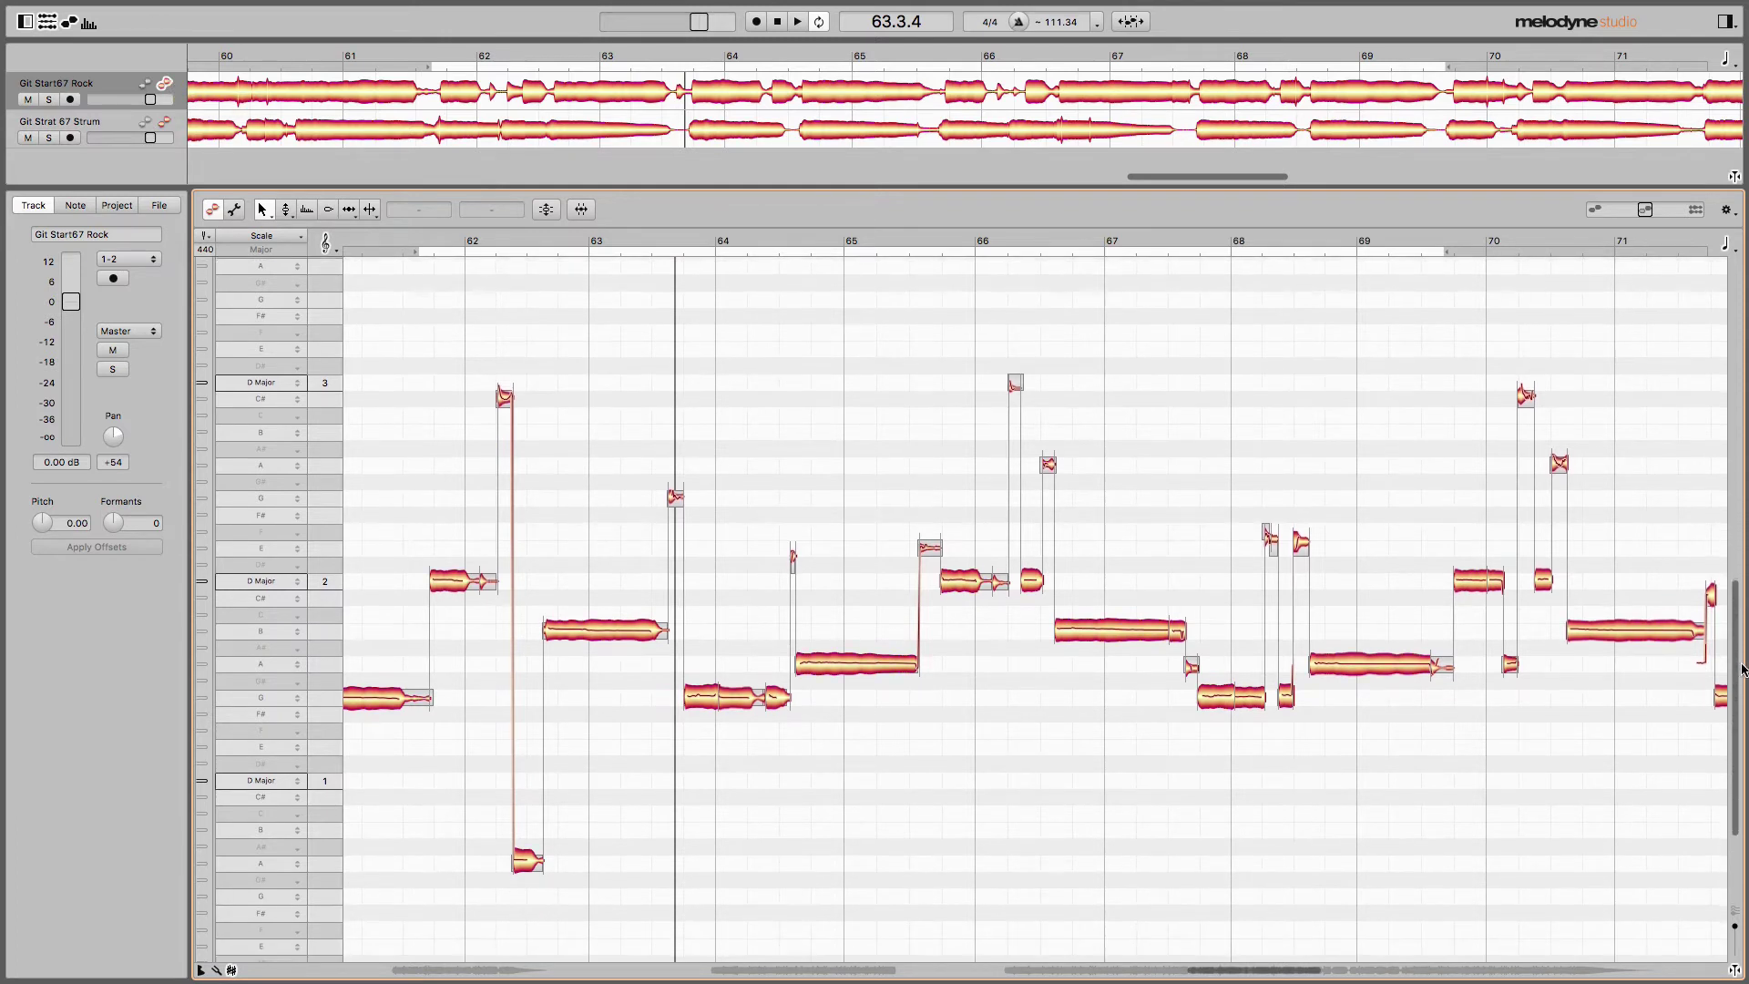
click(582, 209)
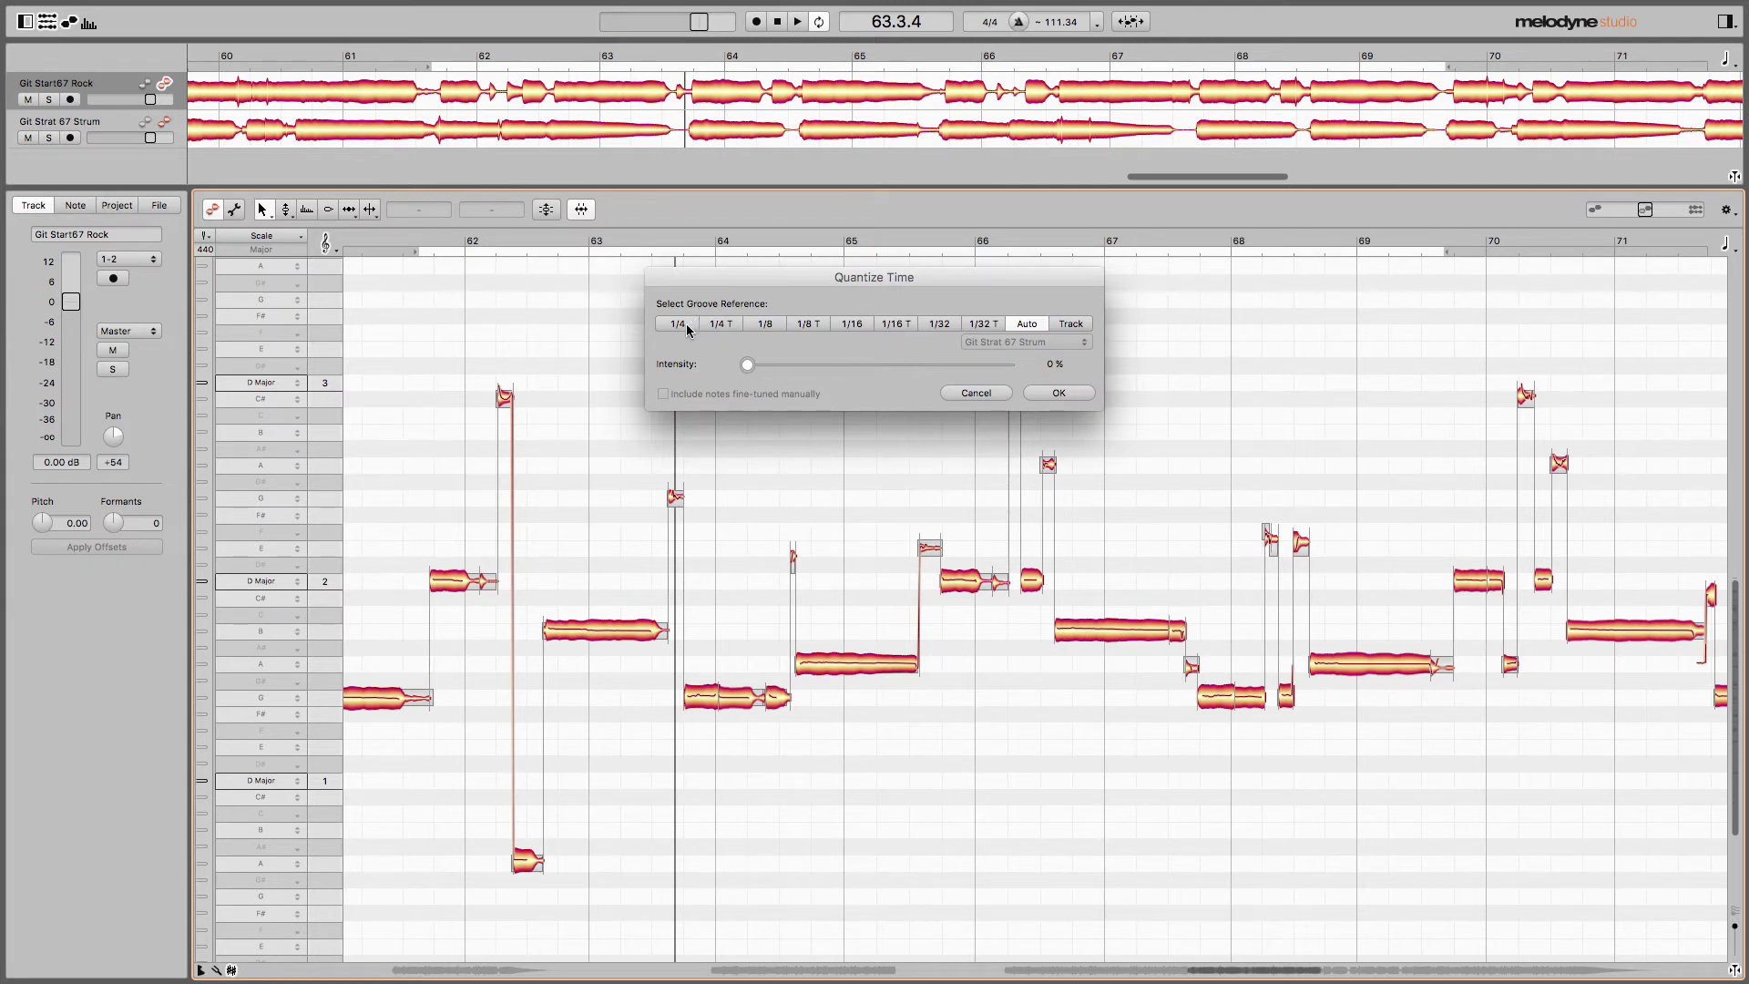
click(1071, 324)
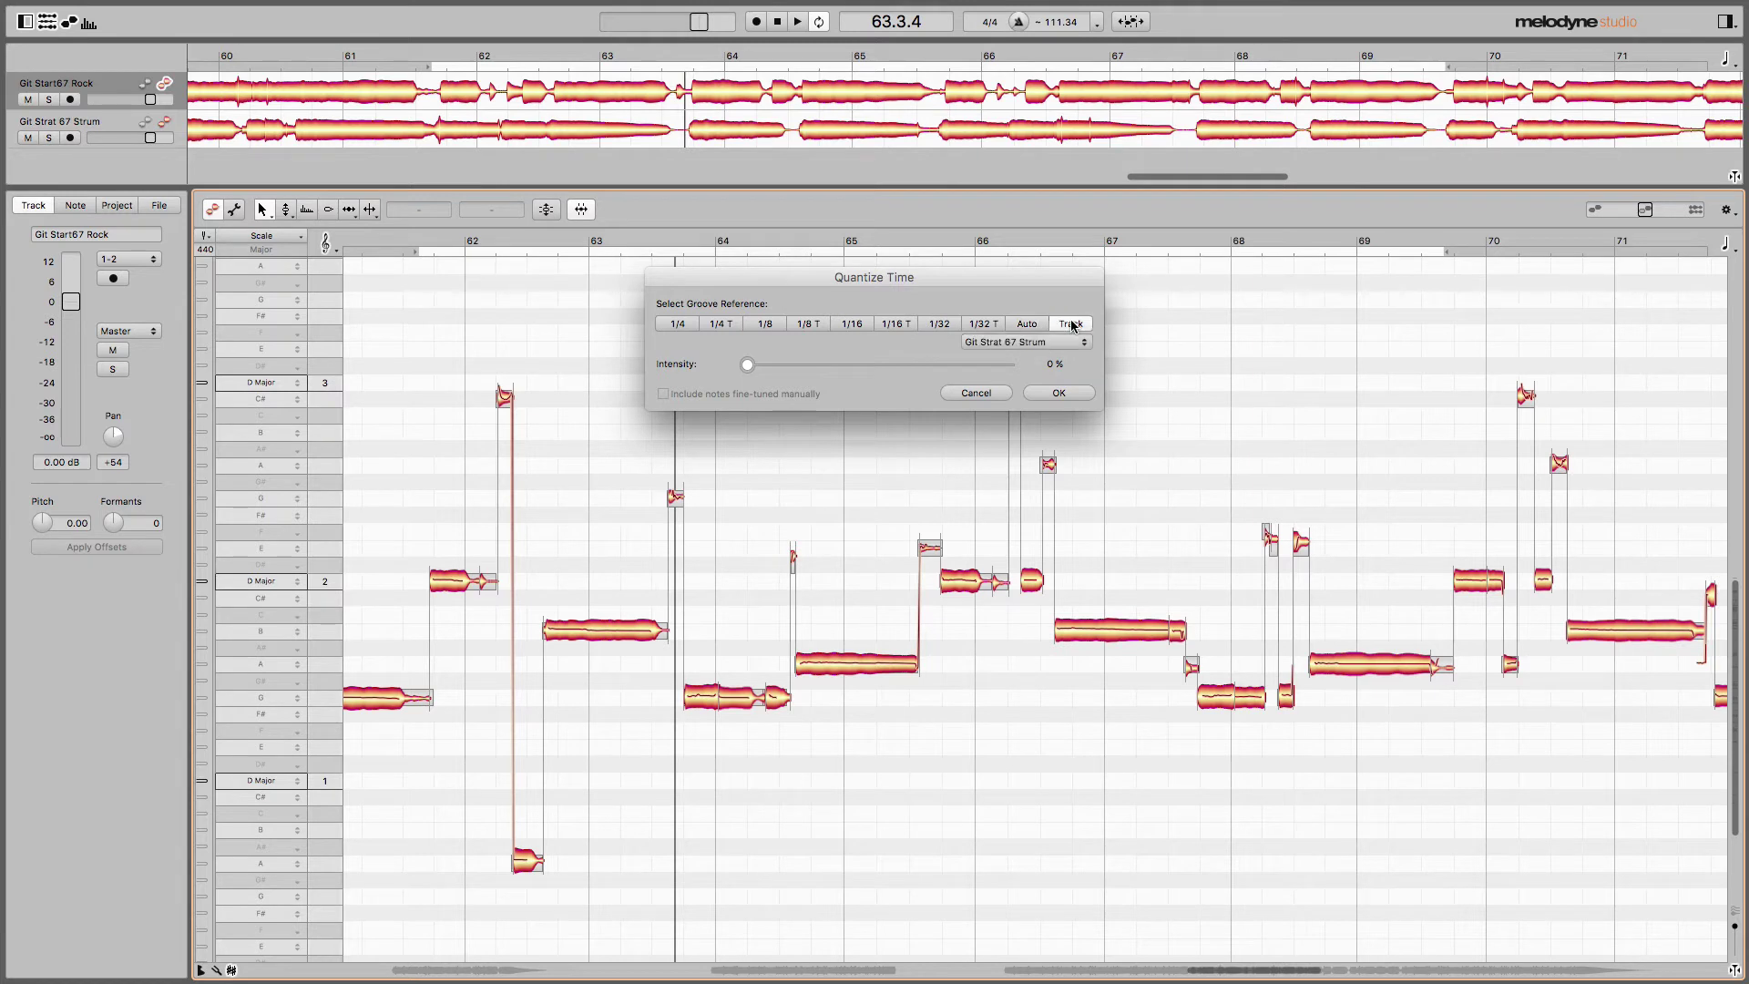
click(995, 395)
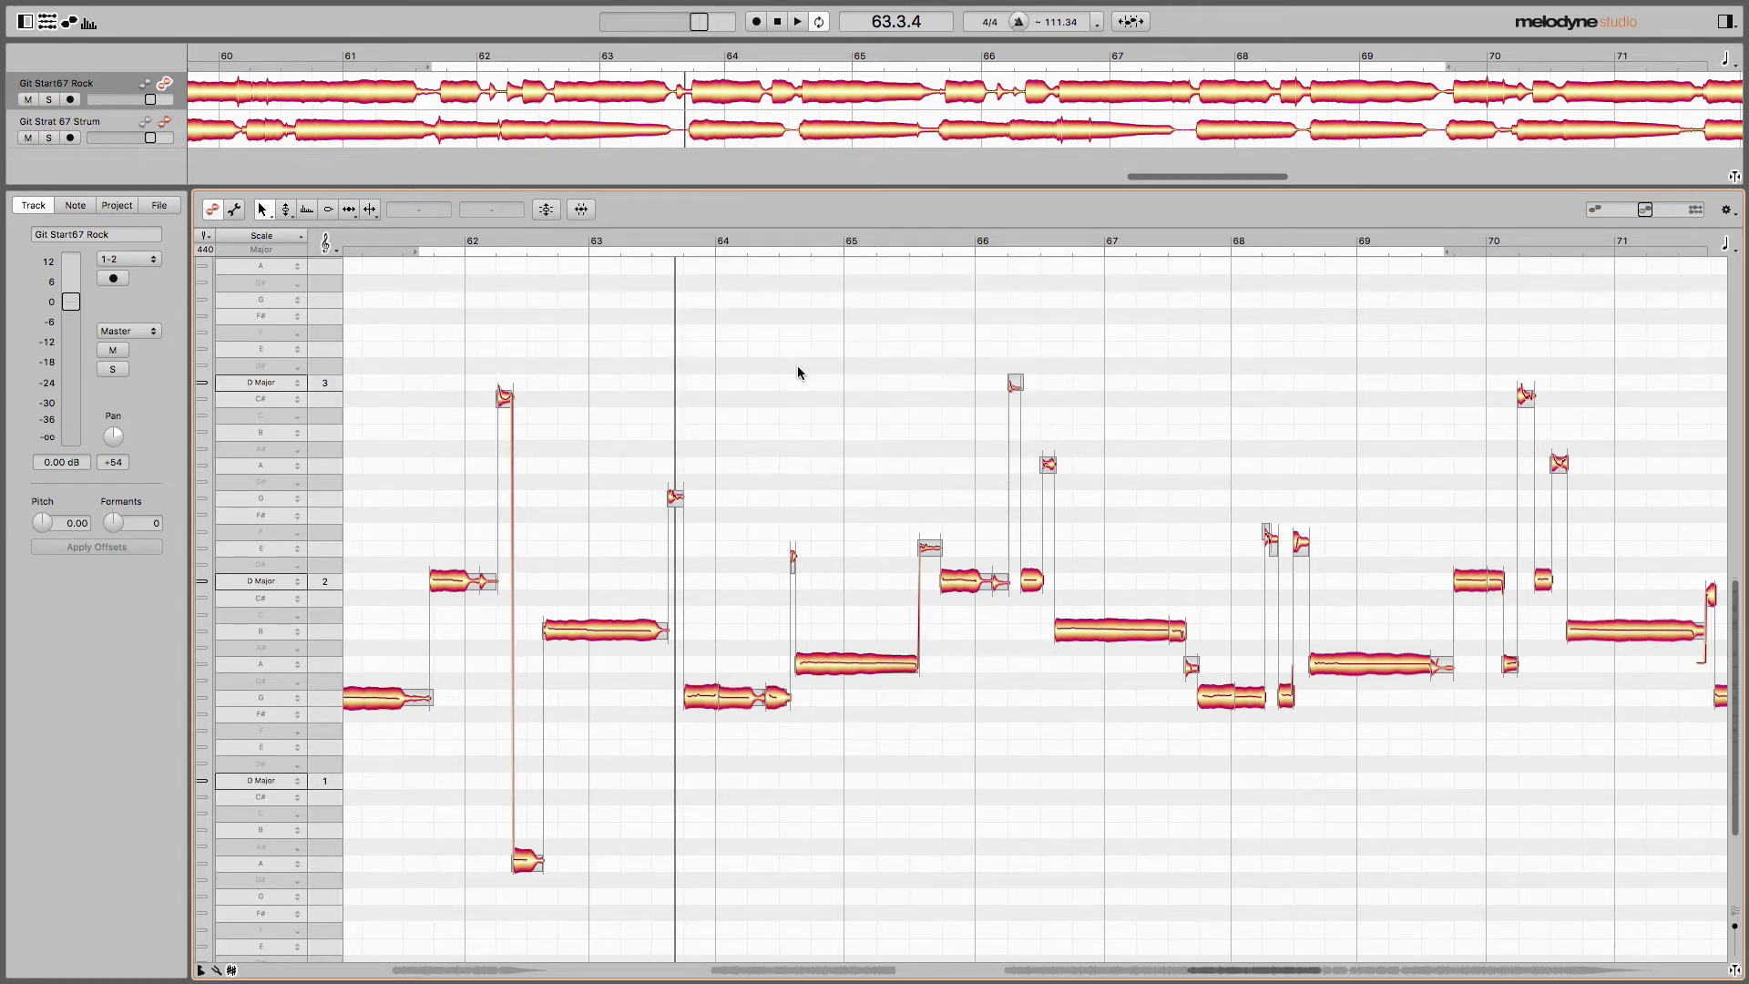
Edit the Strum track with Rock notes as grey reference, playback start near bar 61.
click(166, 126)
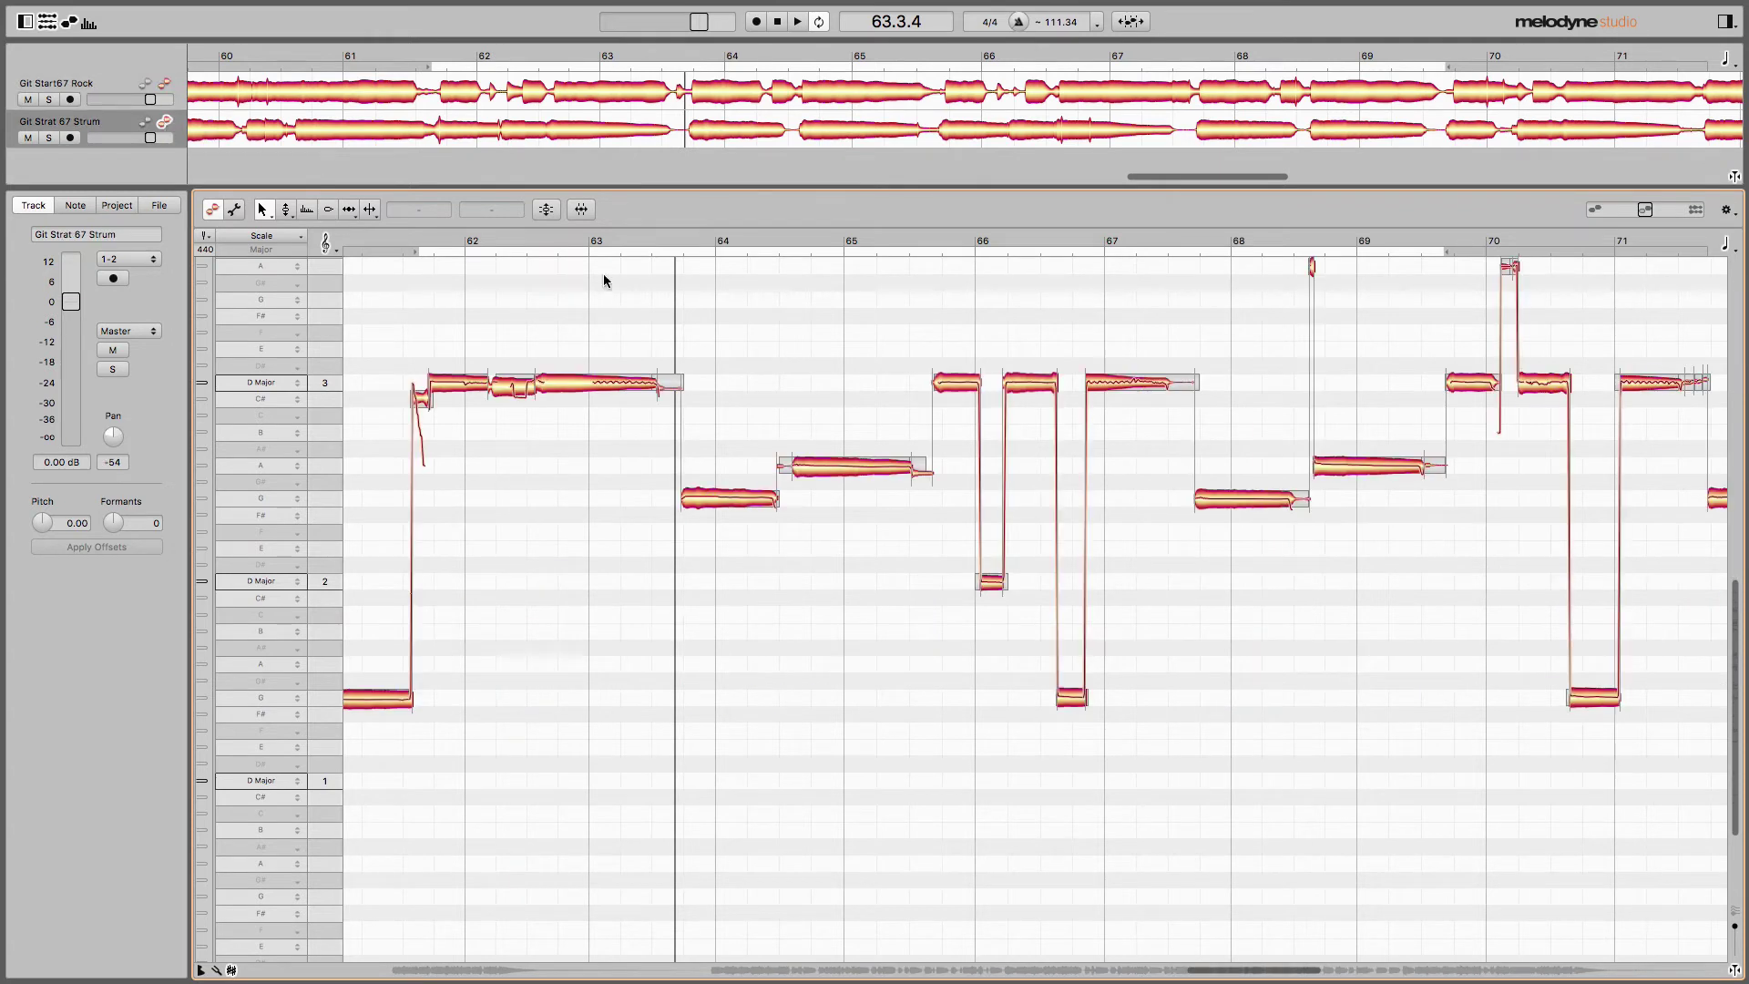
scroll(1740, 611, up, 5)
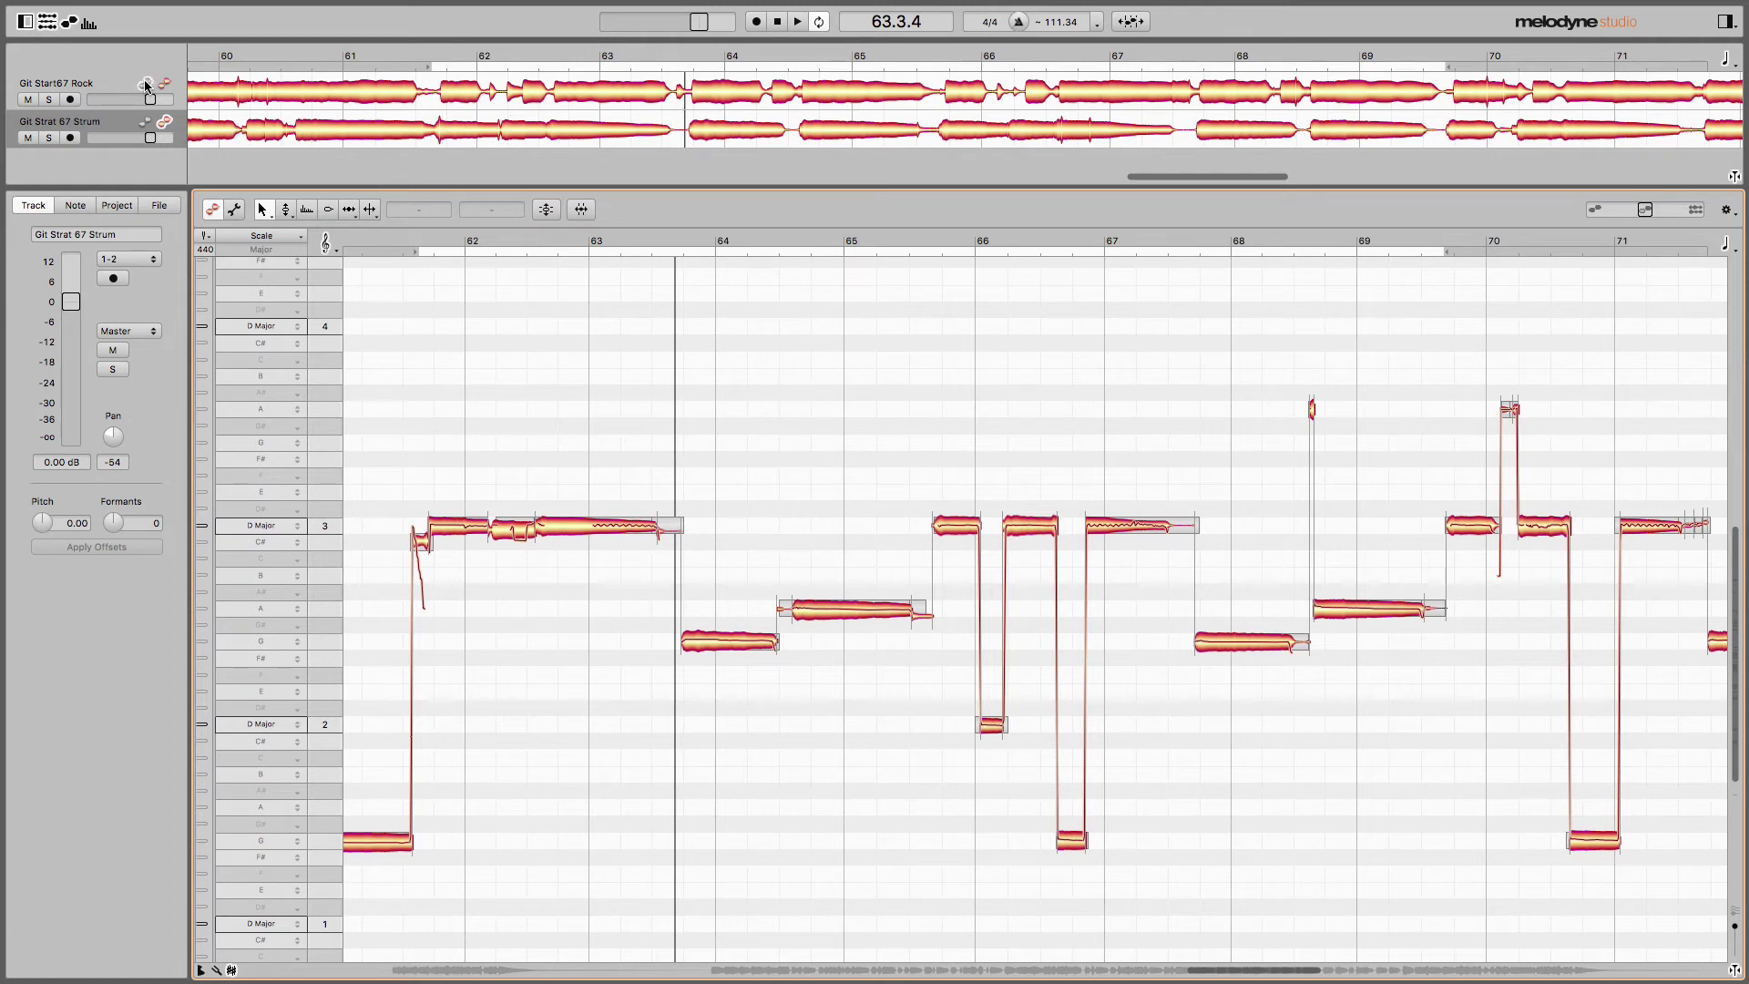
click(145, 84)
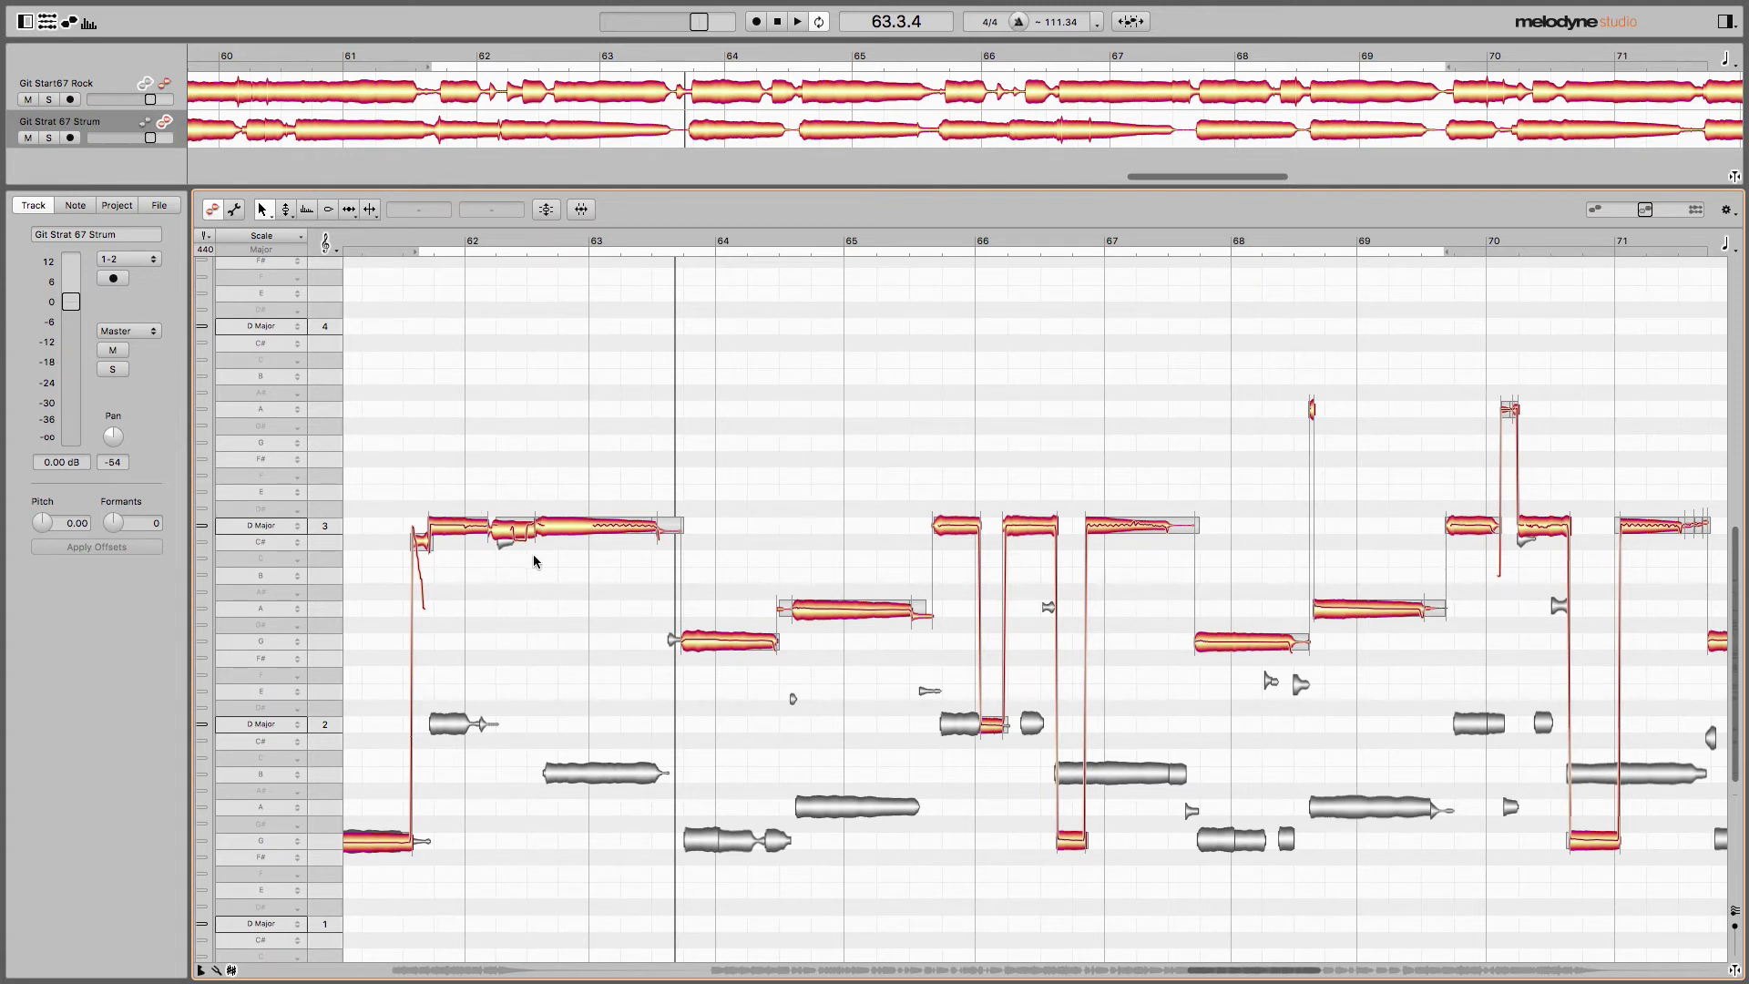
click(421, 243)
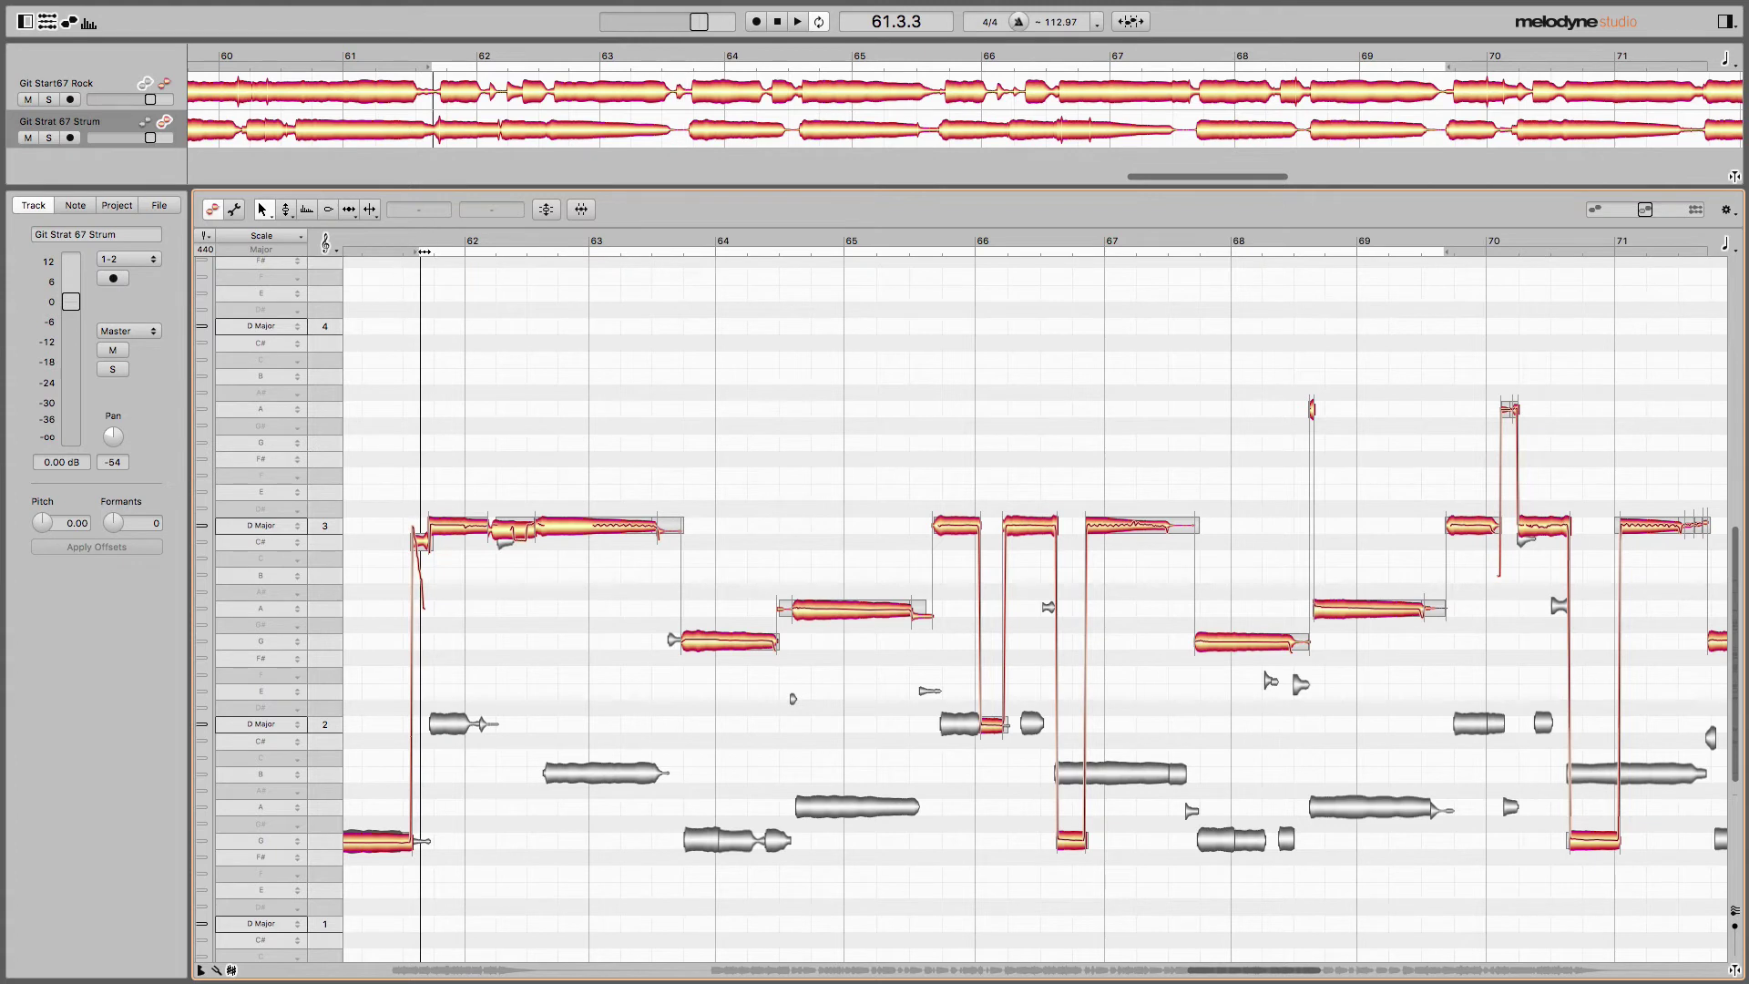
In Quantize Time, set Git Start67 Rock as the groove reference track.
click(581, 212)
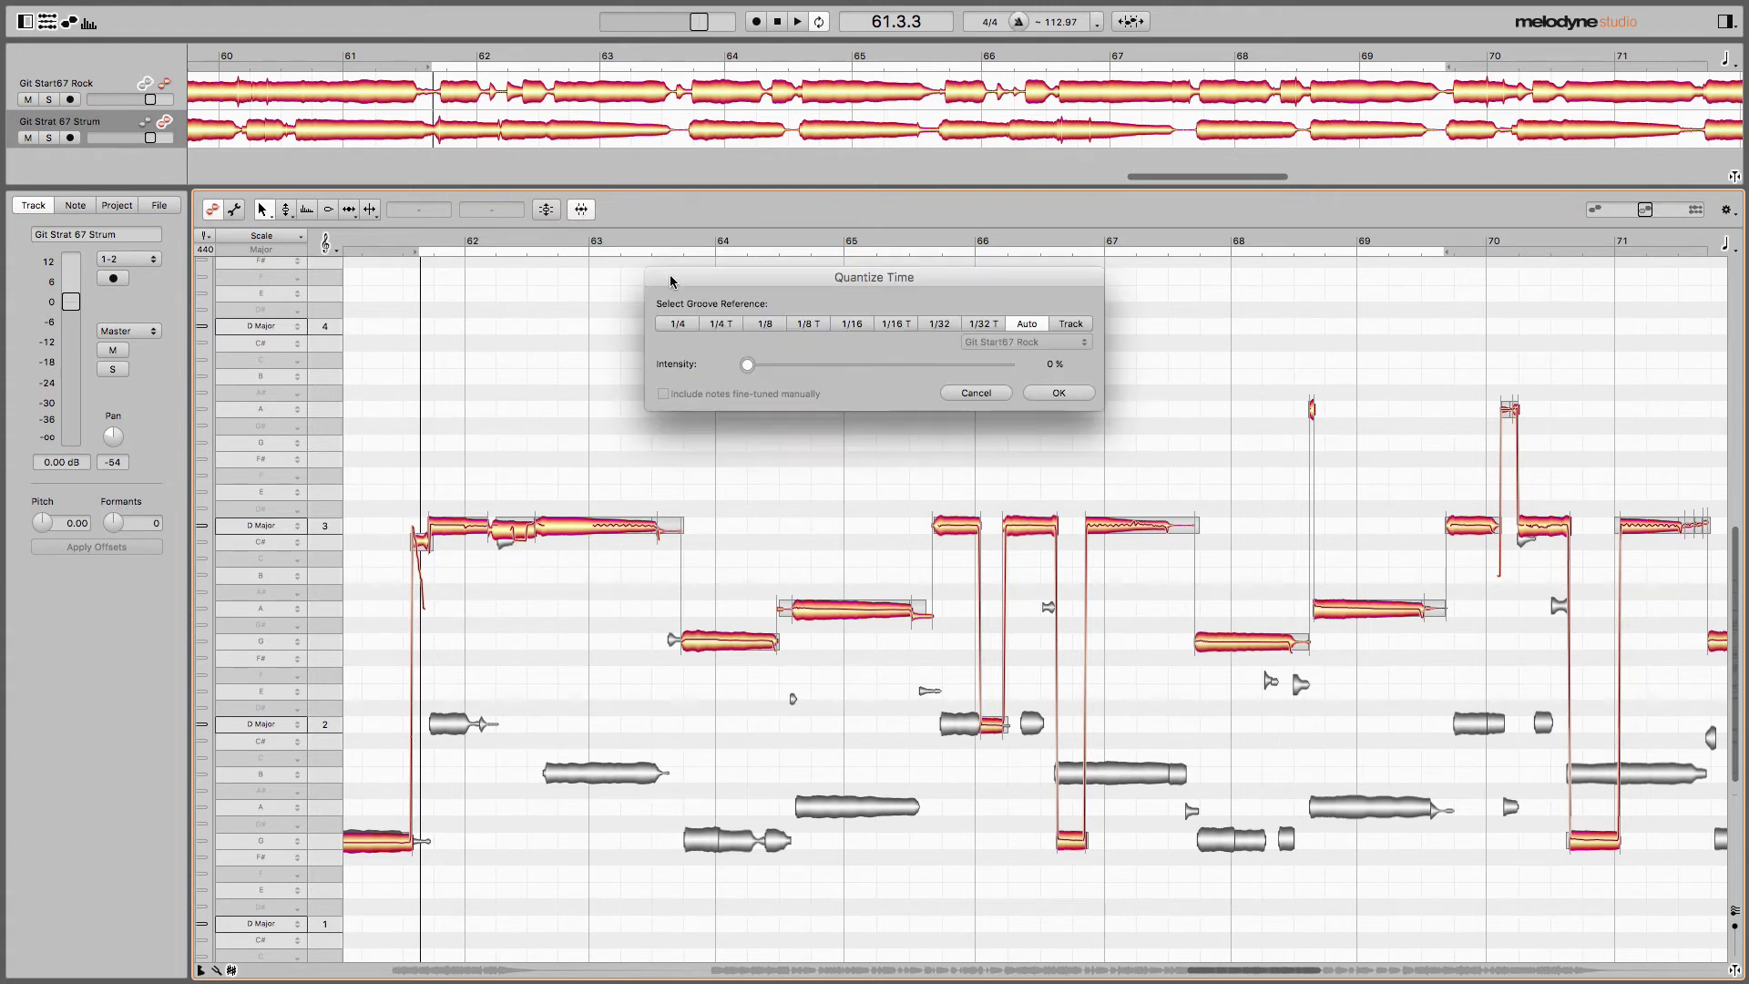
click(1081, 325)
click(1027, 342)
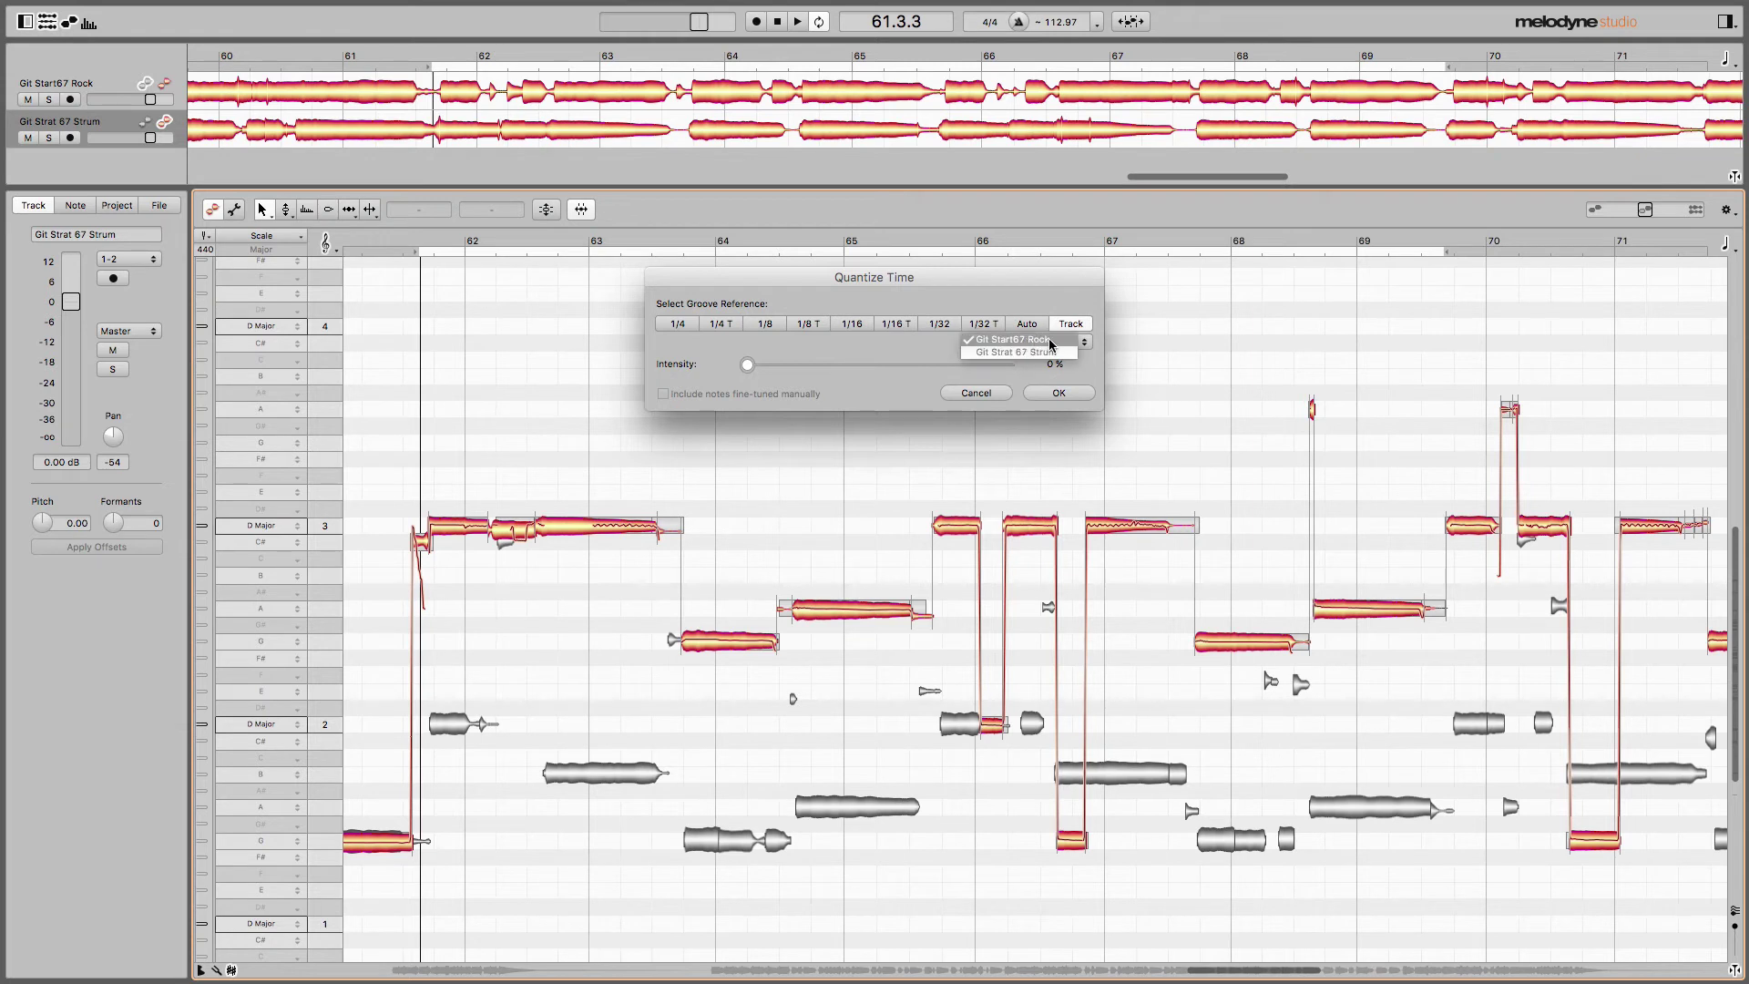
click(1048, 340)
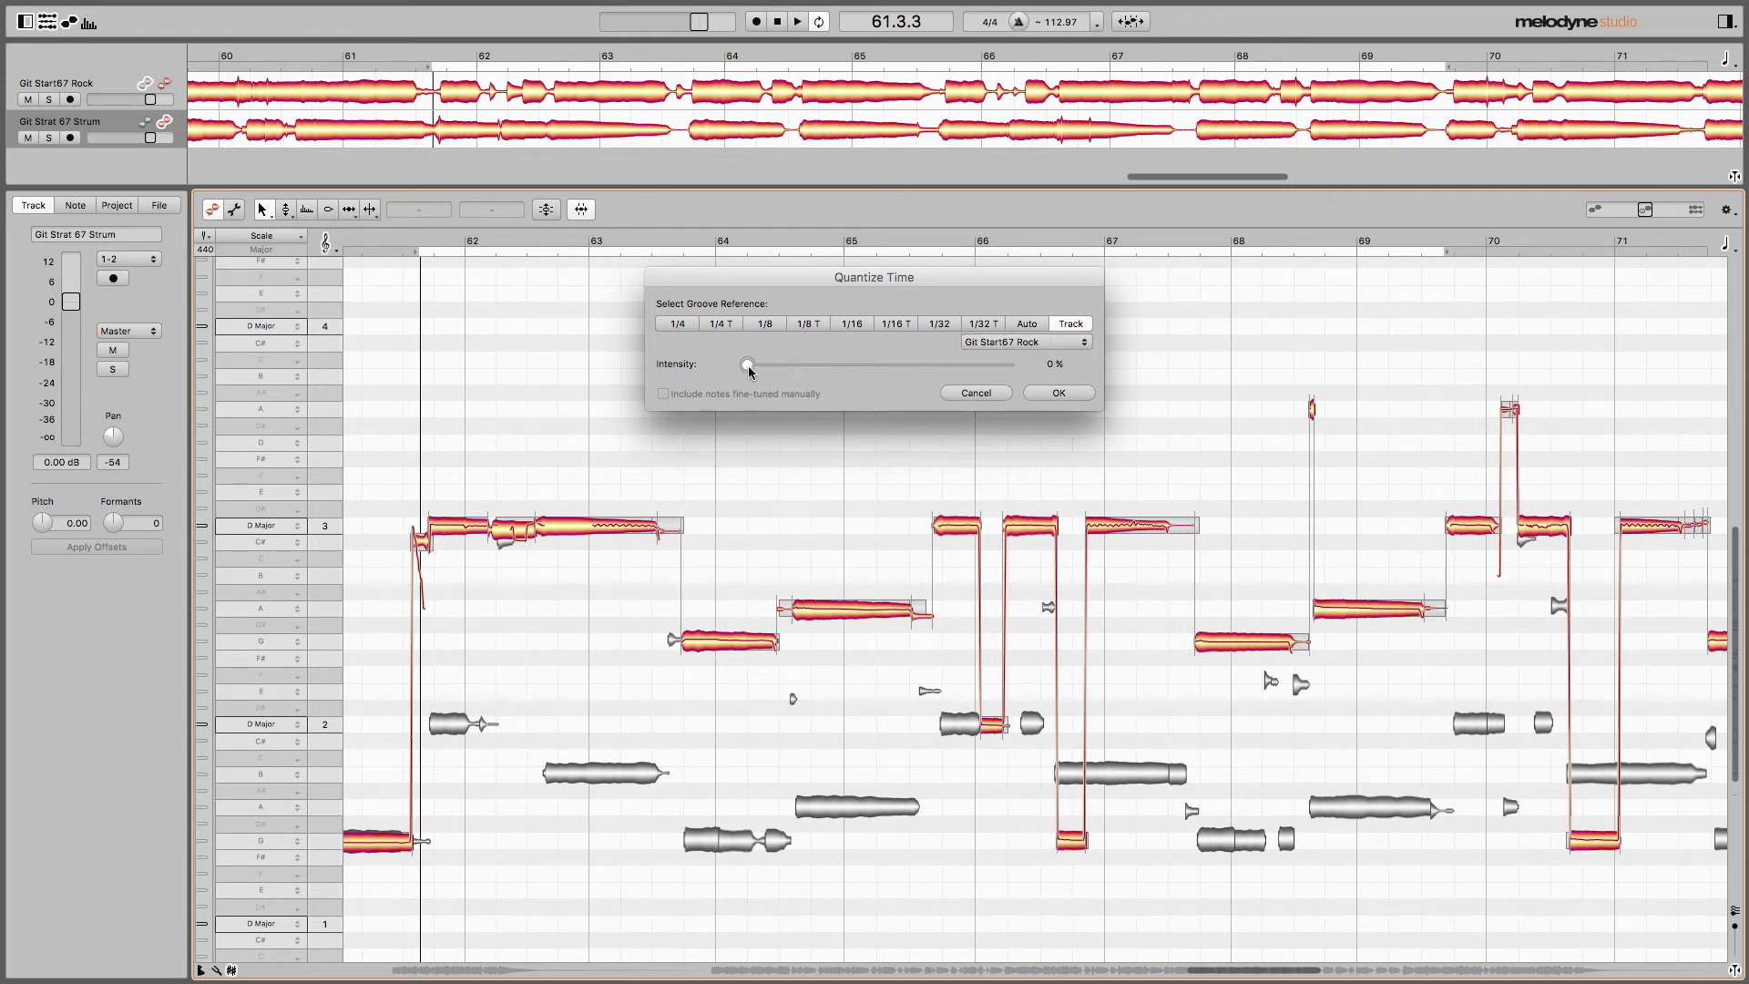
Compare quantize intensities from 0% to 100%, then apply it at 81%.
drag(749, 371, 715, 353)
drag(936, 371, 742, 365)
drag(864, 365, 987, 366)
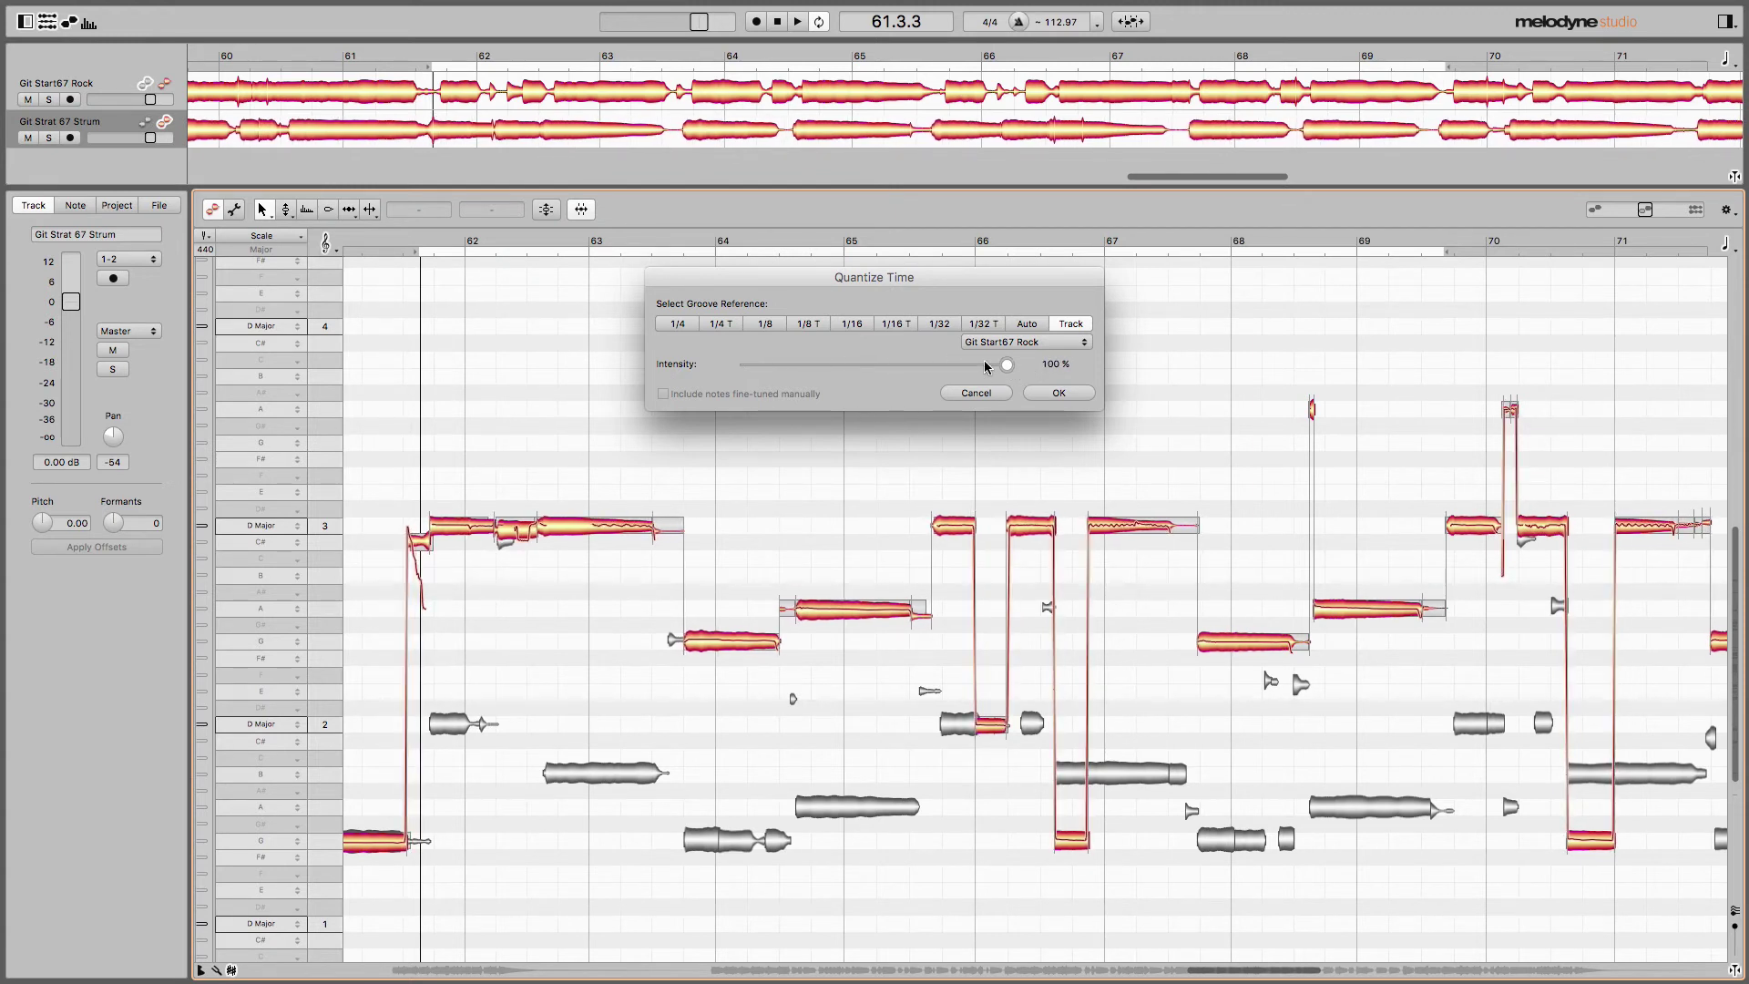
drag(871, 360, 749, 347)
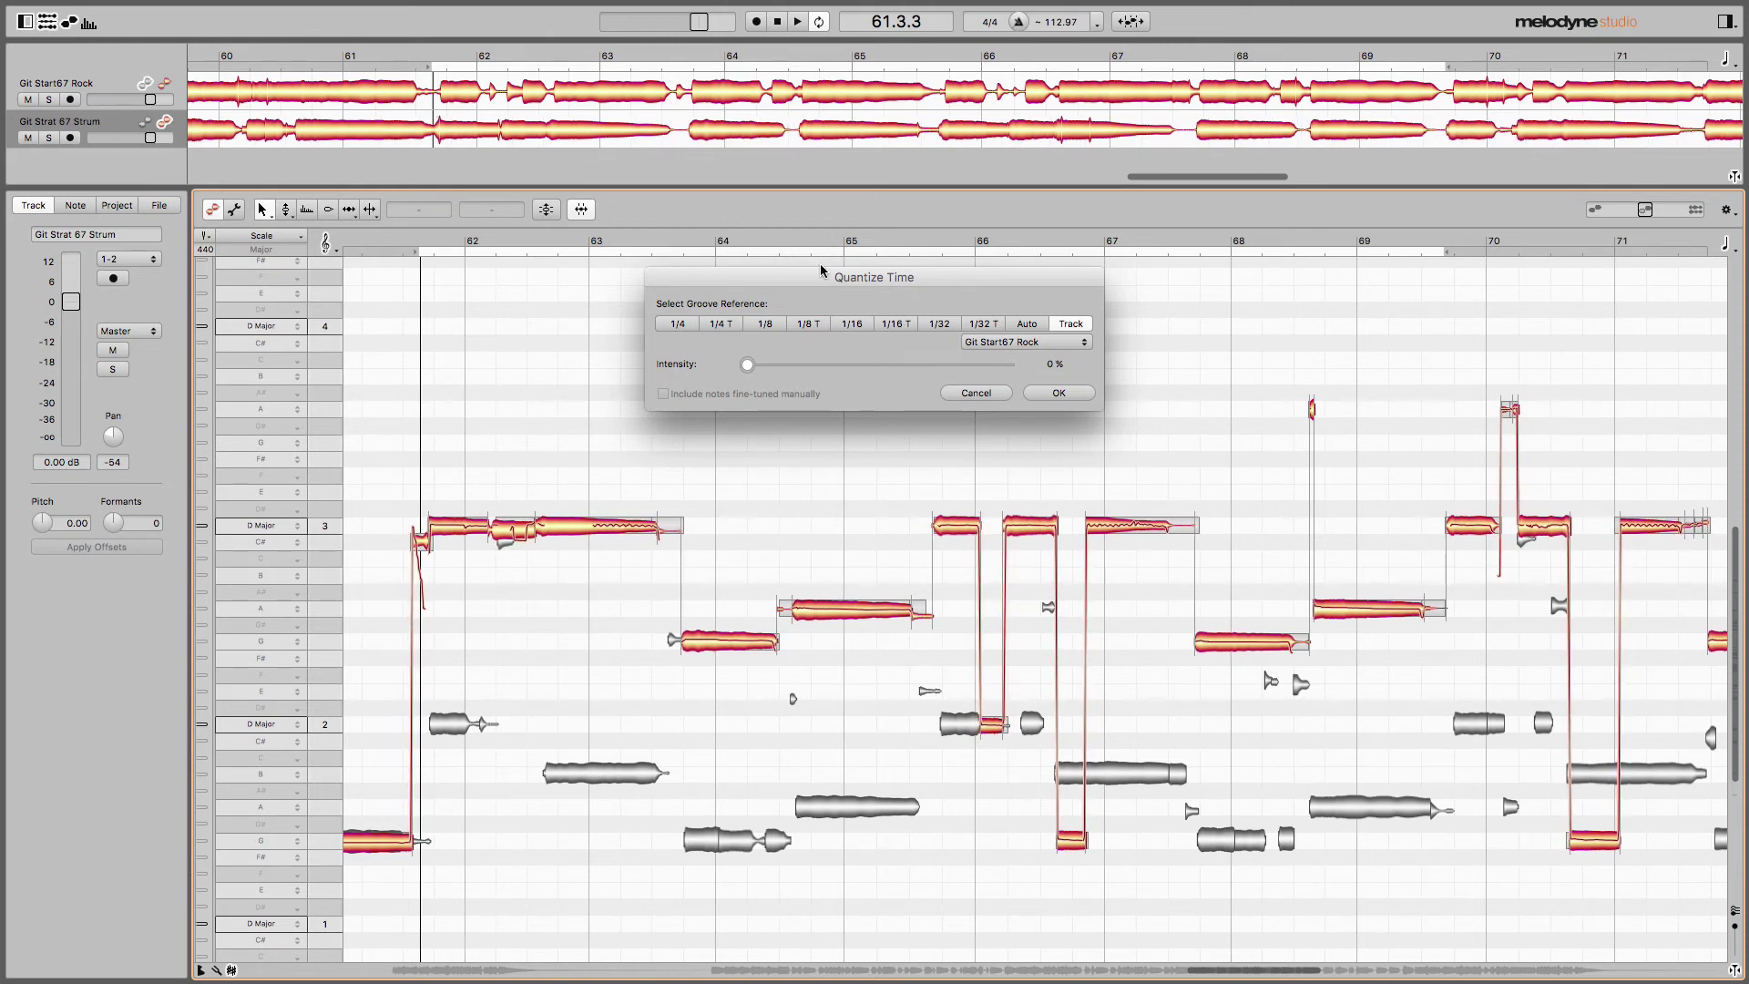
drag(925, 365, 751, 371)
drag(769, 372, 959, 365)
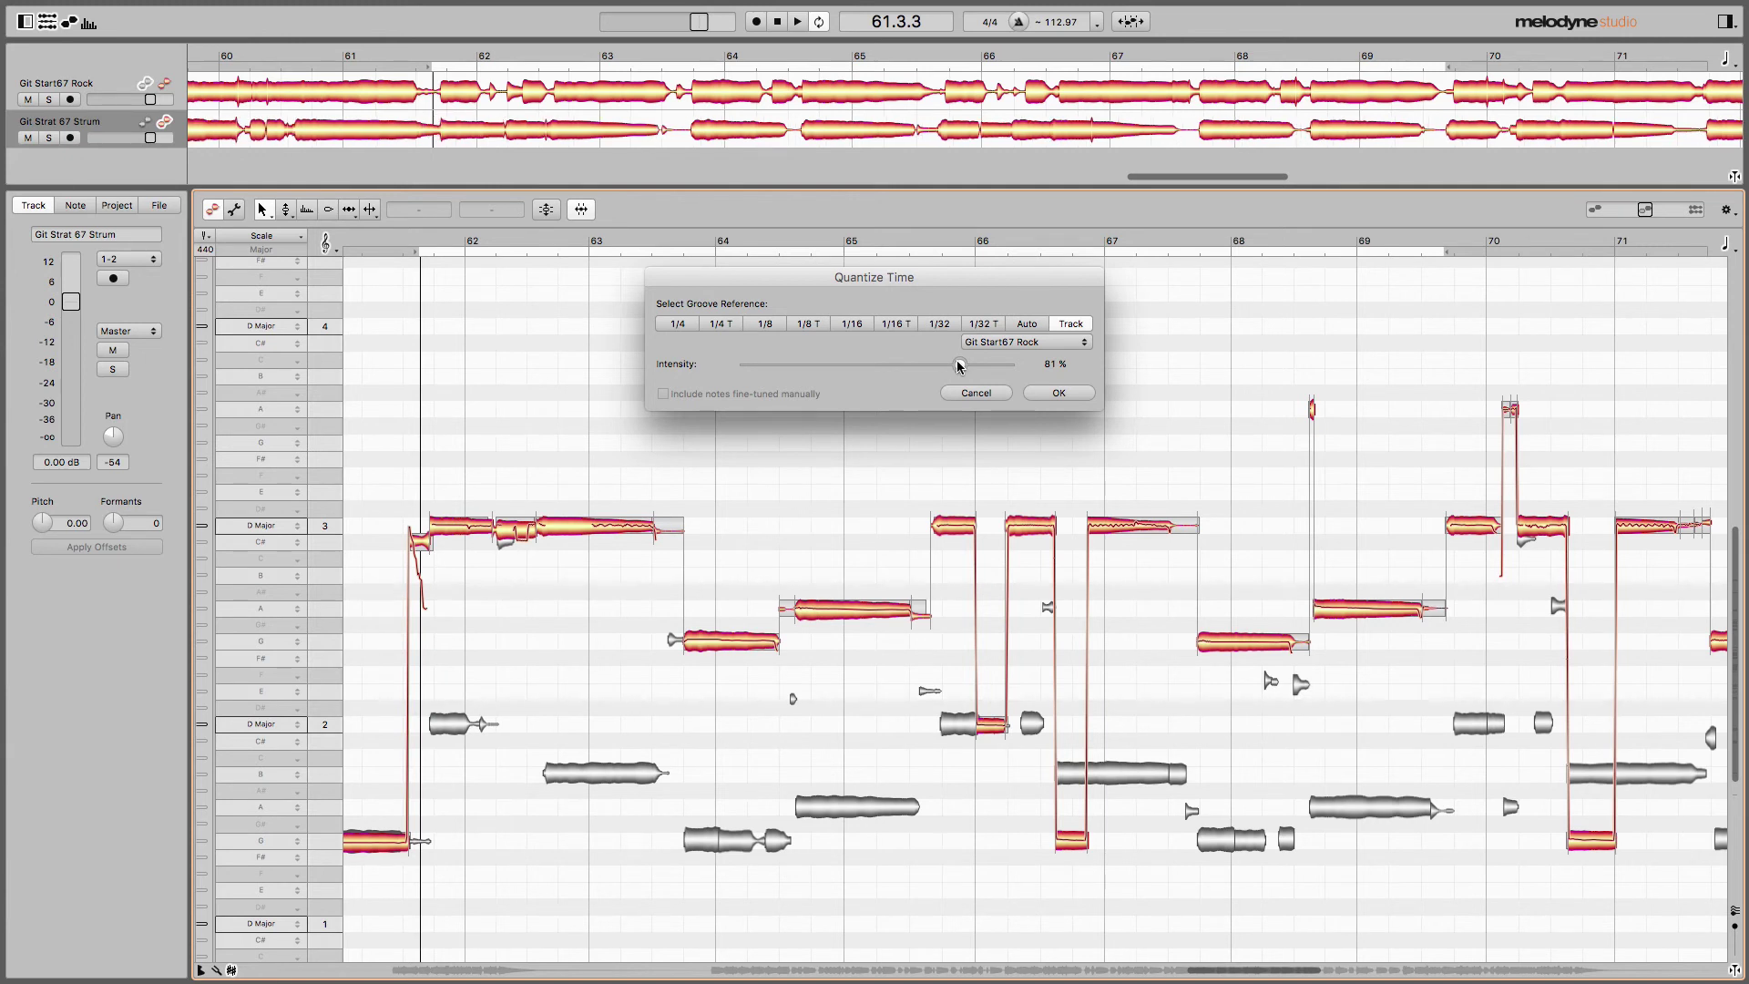
click(1084, 395)
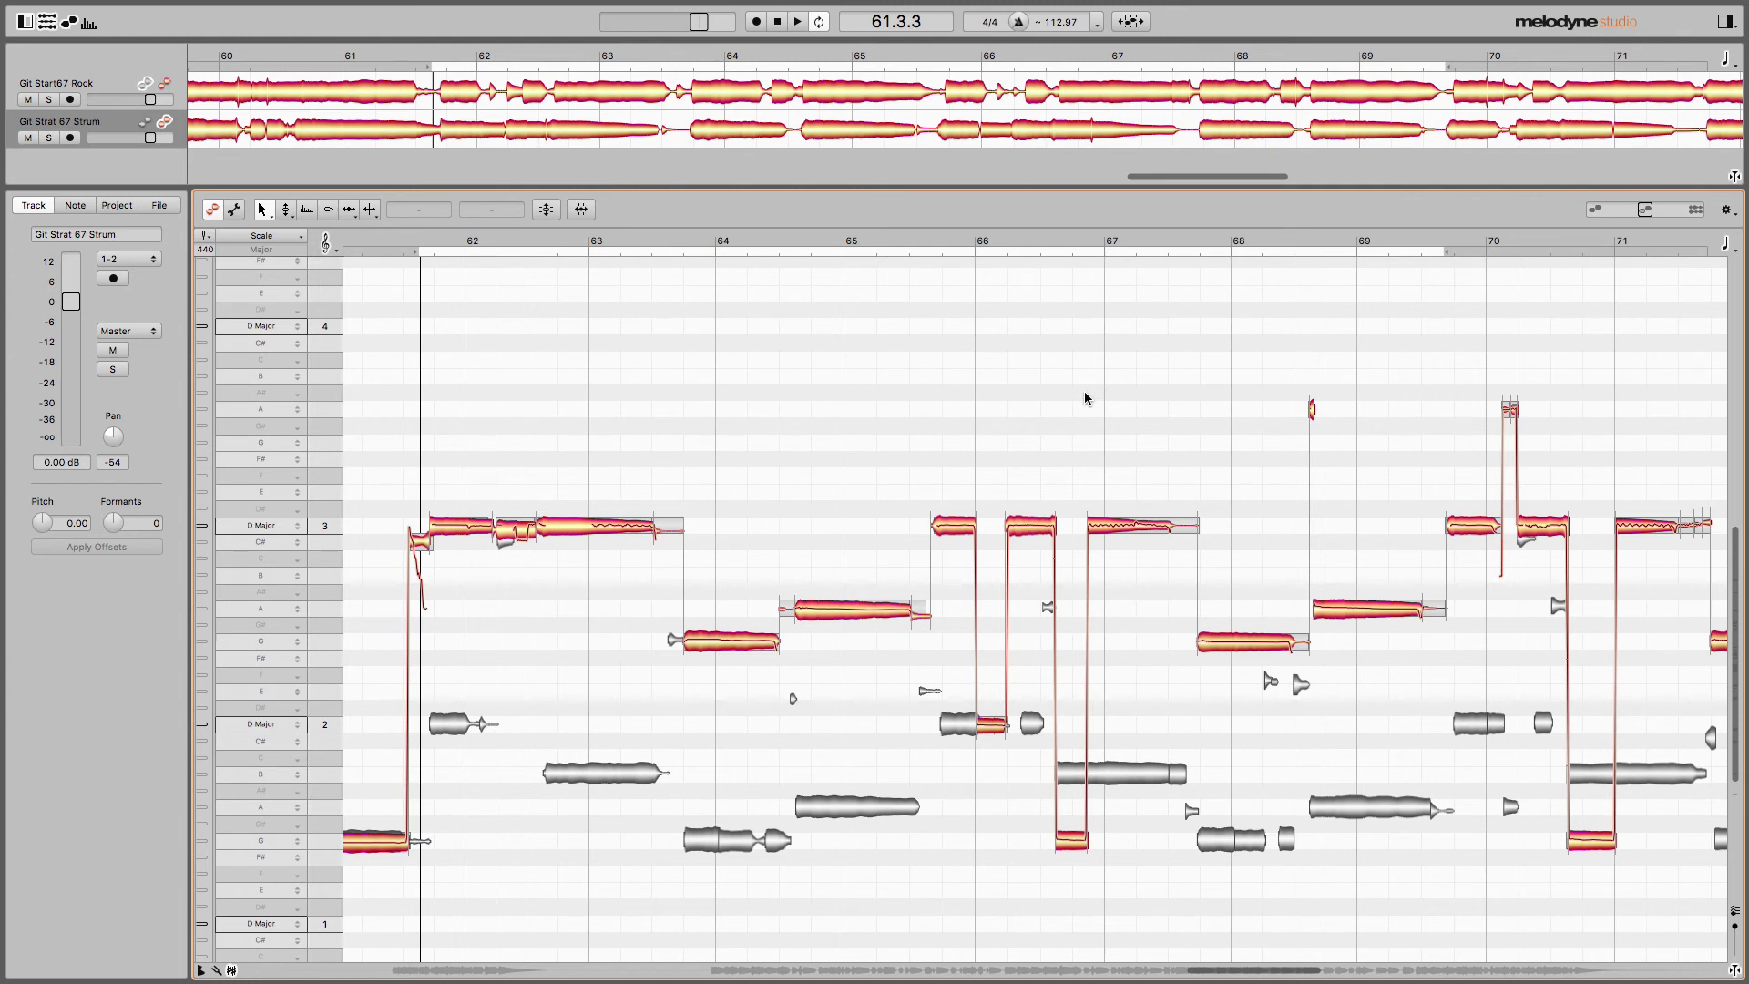
click(413, 245)
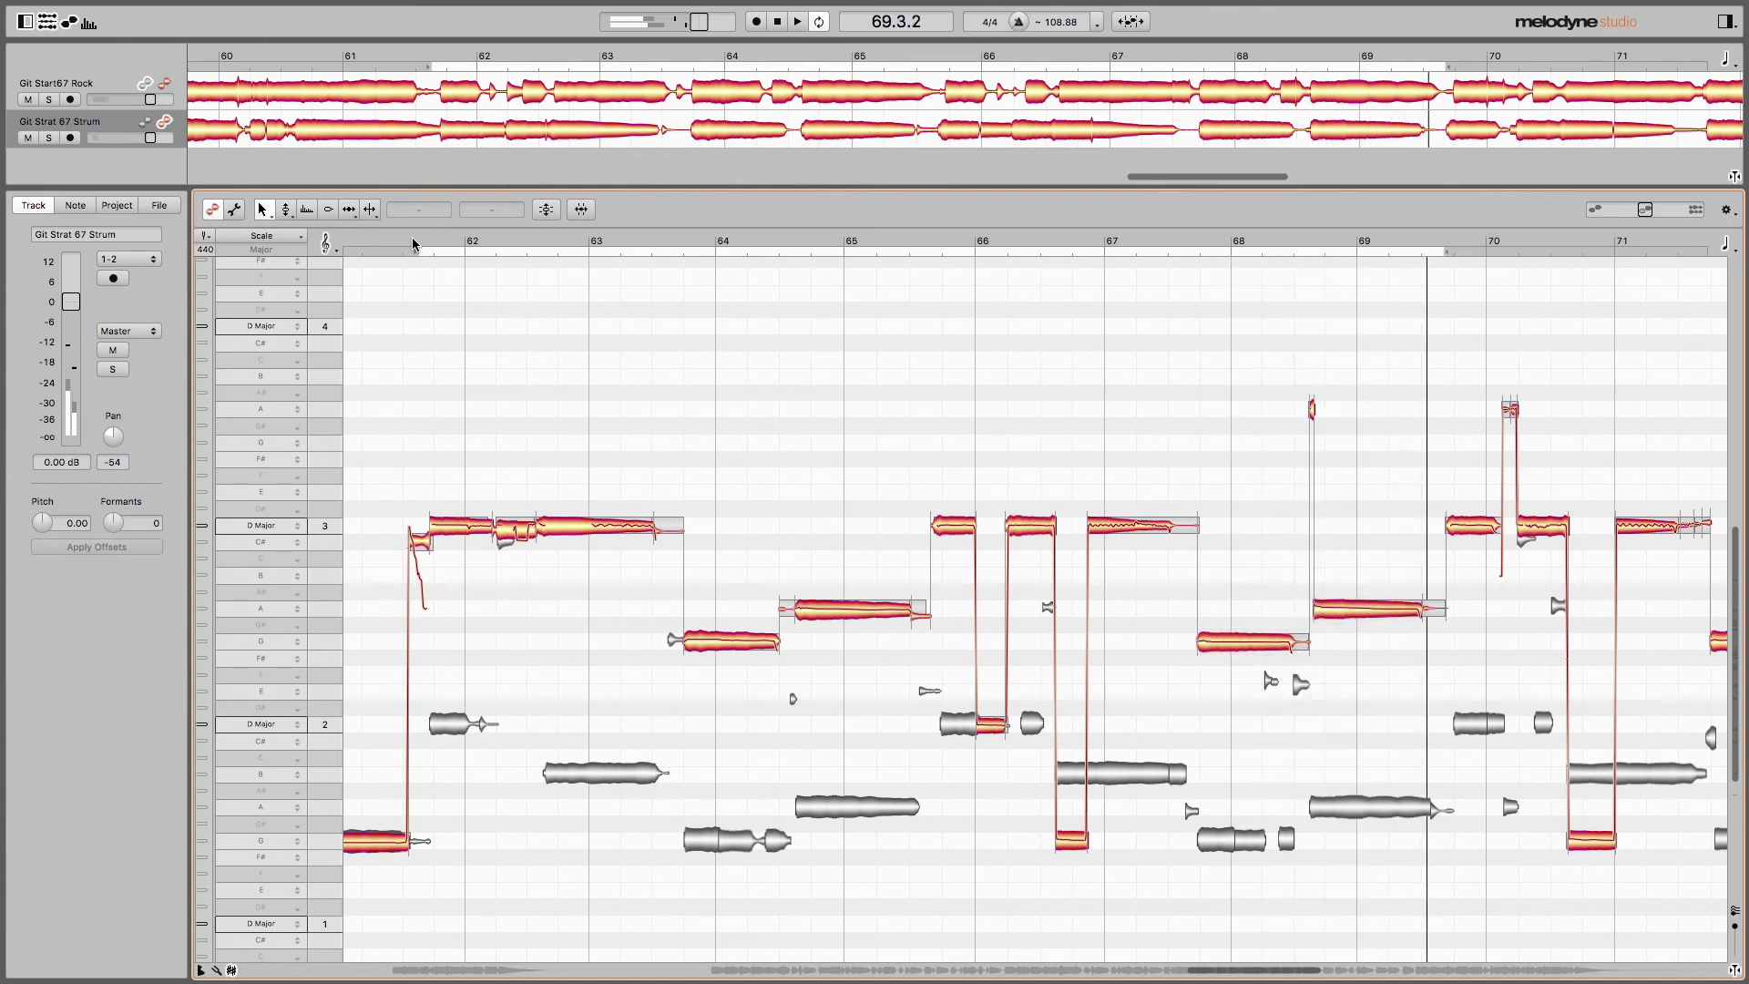
key(space)
drag(1736, 586, 1741, 622)
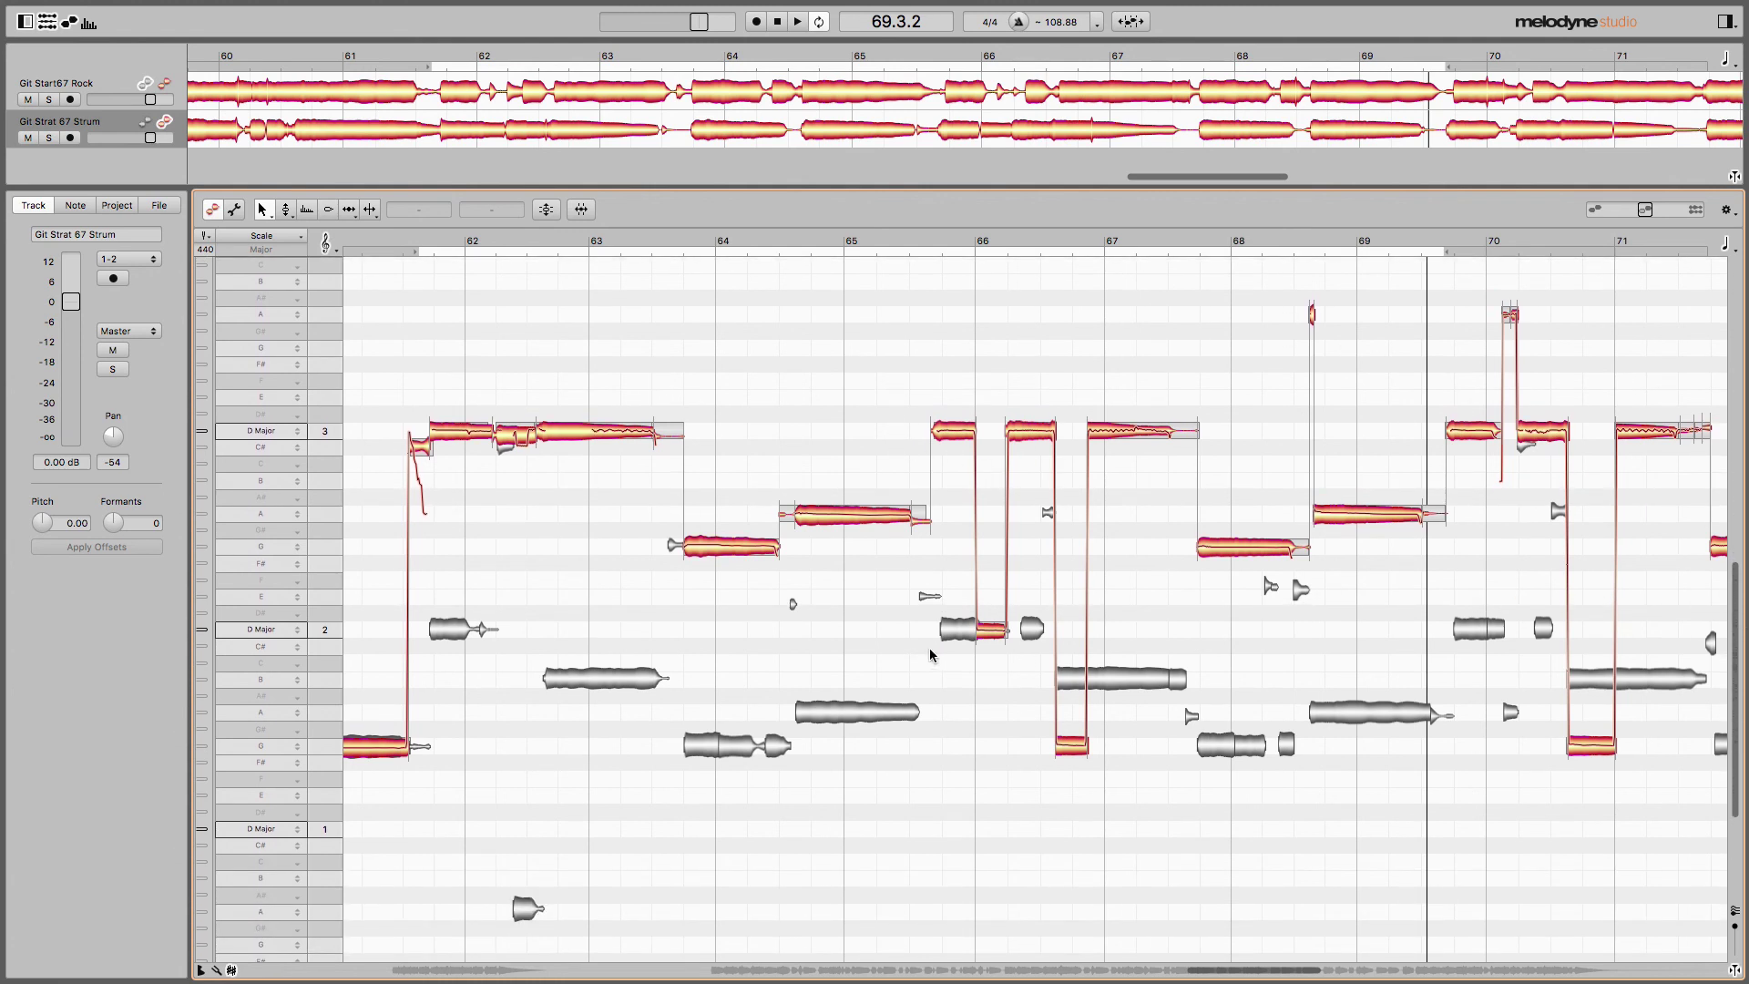